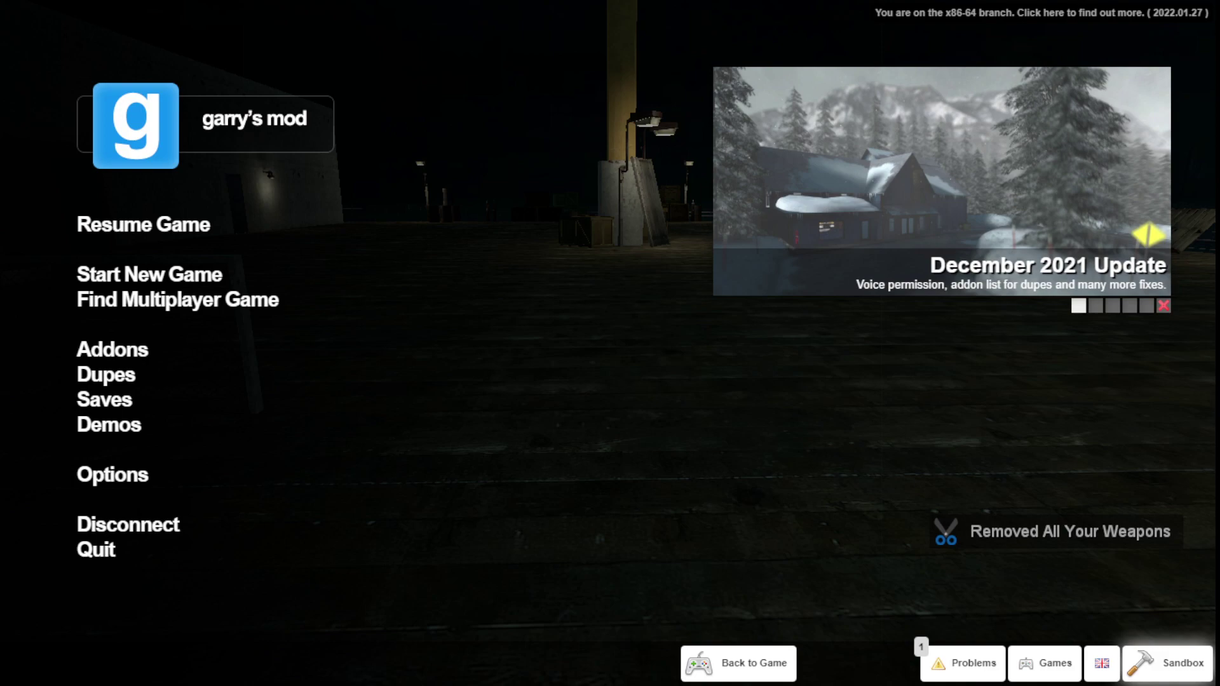
Resume the game and spawn a FNaF Security Breach NPC, Roxanne Wolf, on the pier
{"action": "key", "text": "Escape"}
{"action": "key", "text": "w"}
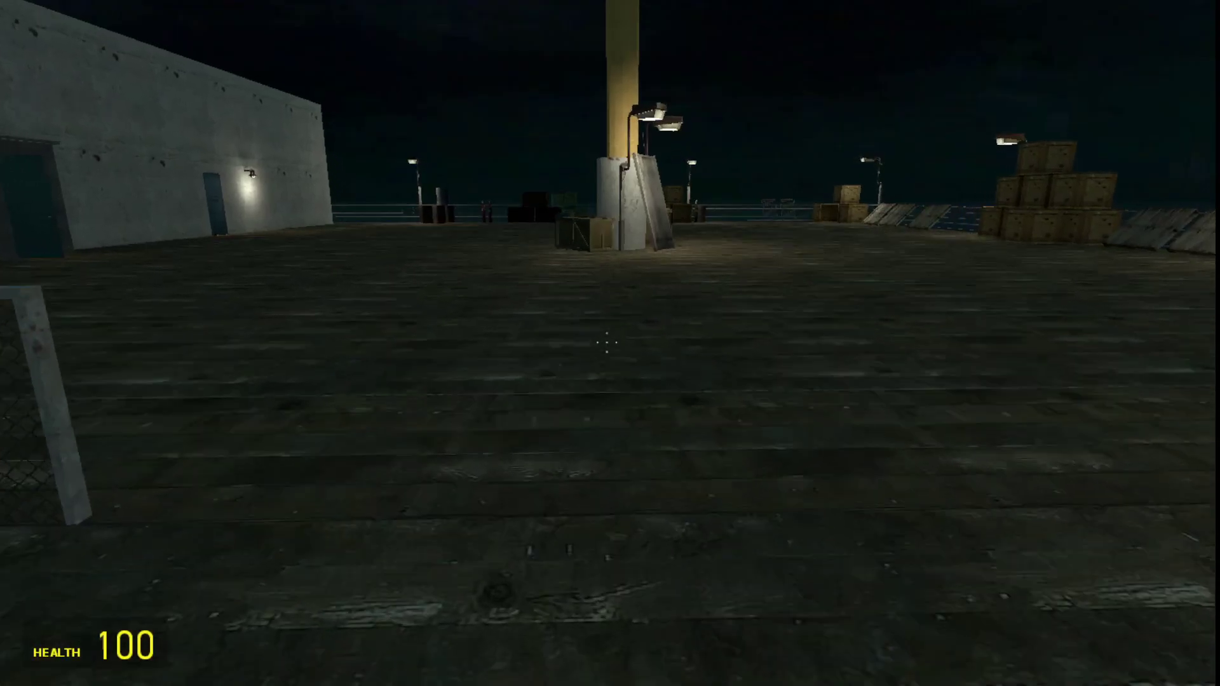
{"action": "key", "text": "q"}
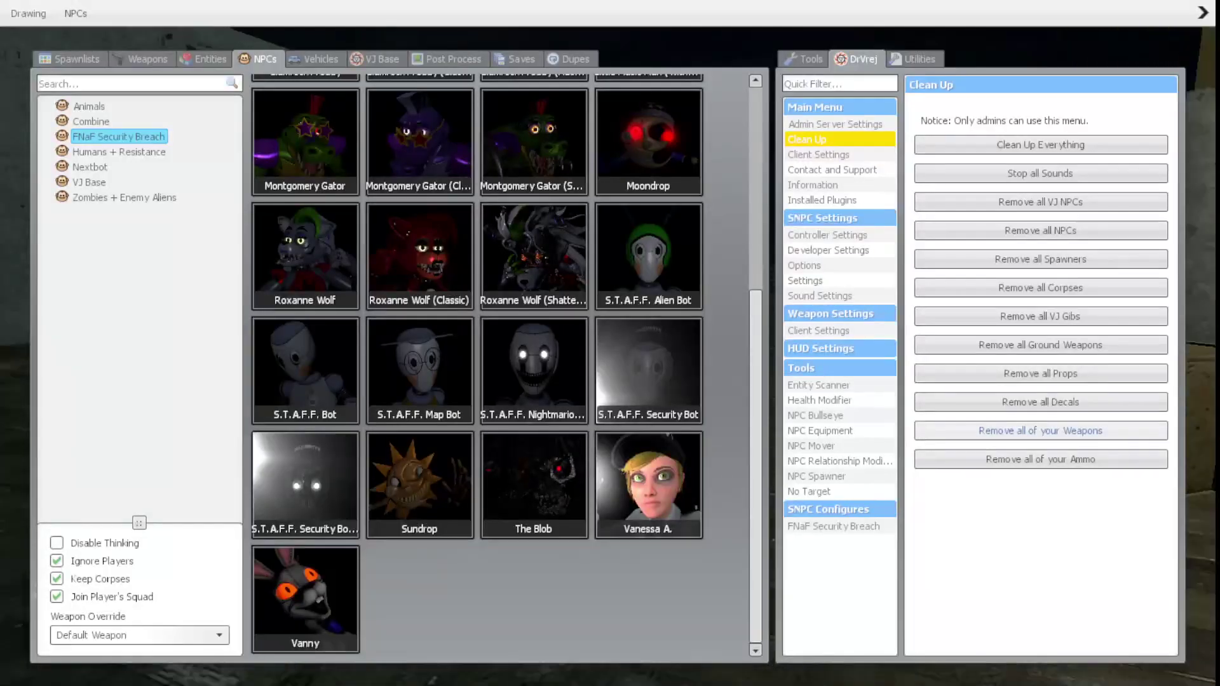
{"action": "scroll", "coordinate": [460, 286], "scroll_direction": "up", "scroll_amount": 5}
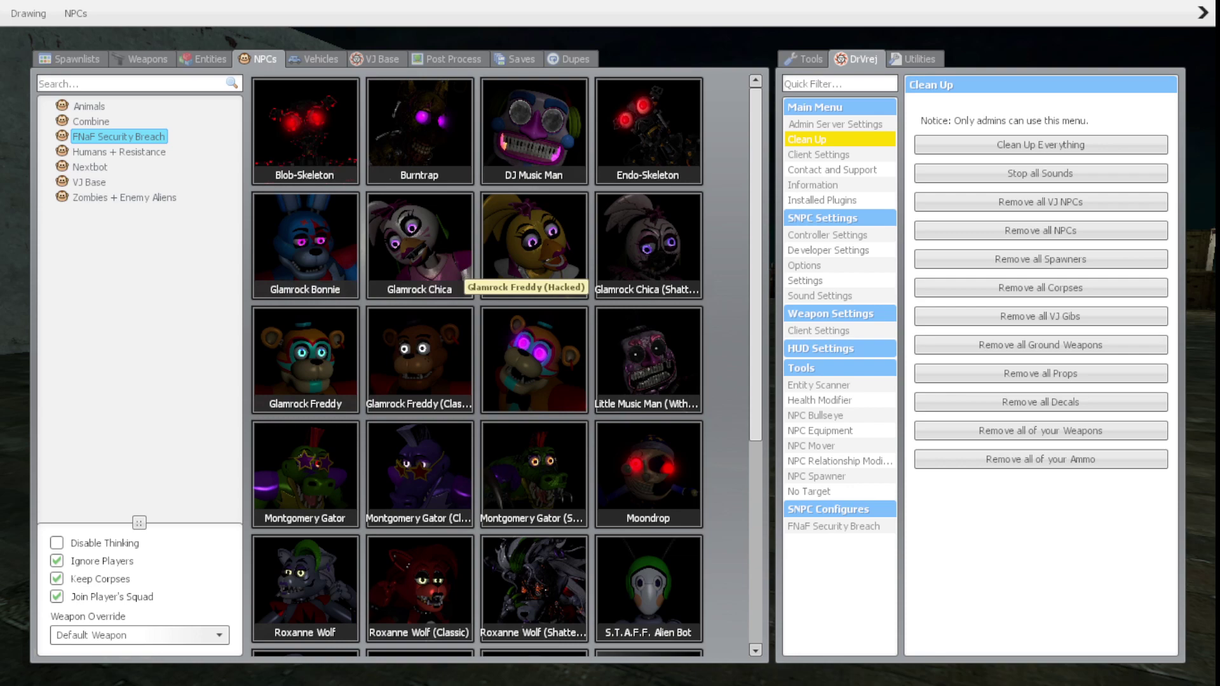
{"action": "key", "text": "q"}
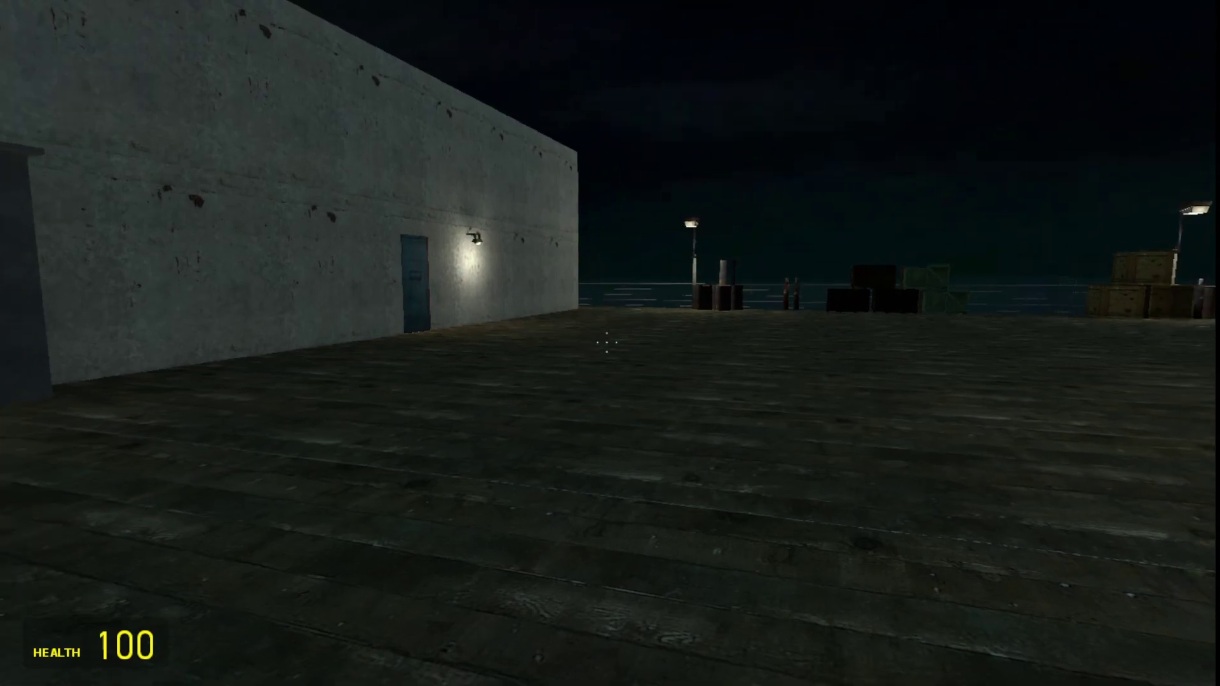
{"action": "key", "text": "q"}
{"action": "scroll", "coordinate": [506, 363], "scroll_direction": "down", "scroll_amount": 5}
{"action": "scroll", "coordinate": [505, 362], "scroll_direction": "down", "scroll_amount": 1}
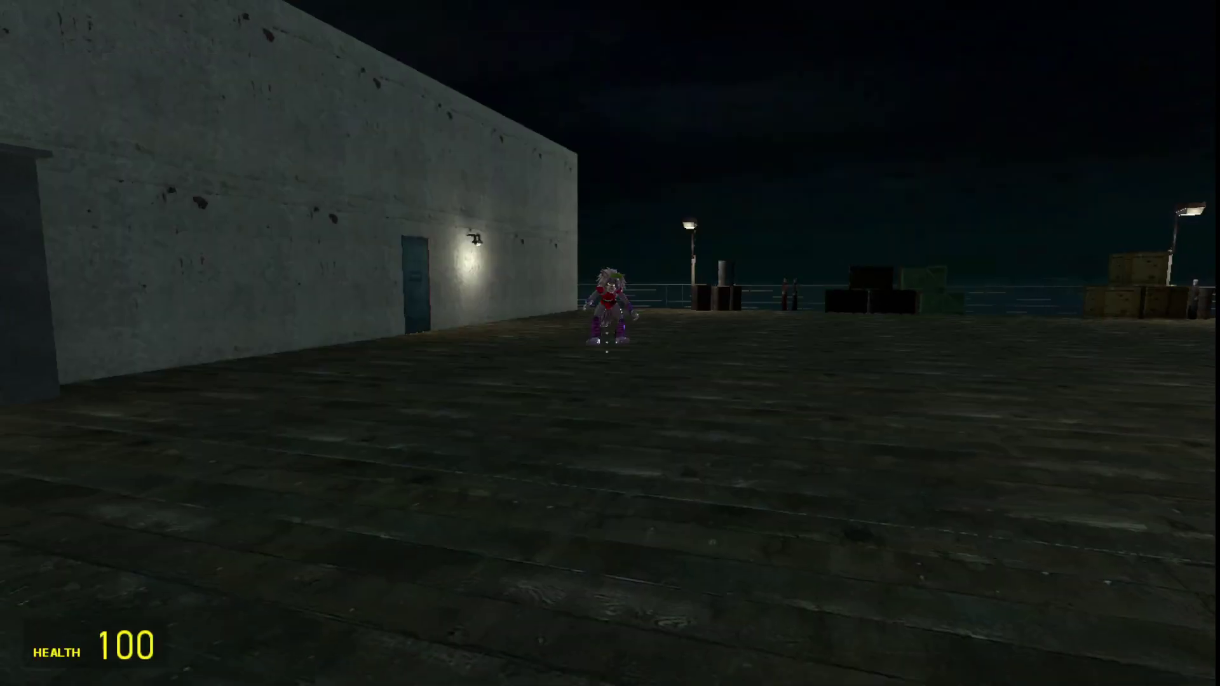
Uncheck Ignore Players in the NPC options, then head toward the ship with the flashlight on
{"action": "key", "text": "q"}
{"action": "left_click", "coordinate": [76, 13]}
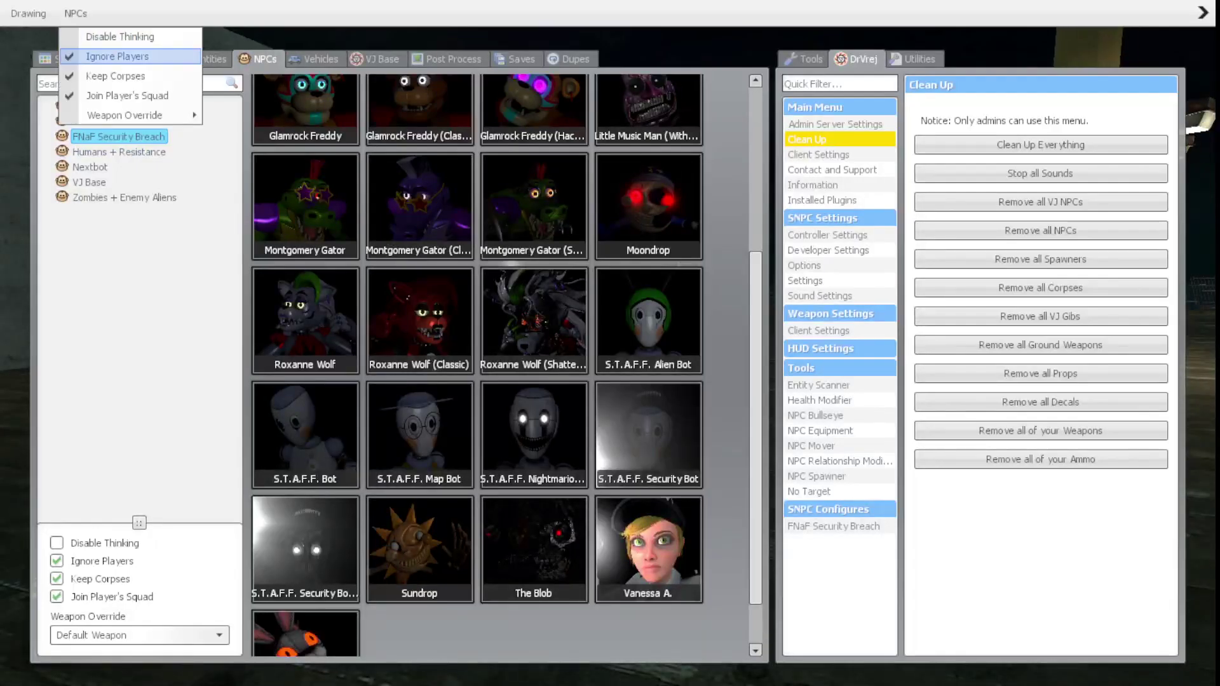
{"action": "left_click", "coordinate": [96, 56]}
{"action": "key", "text": "f"}
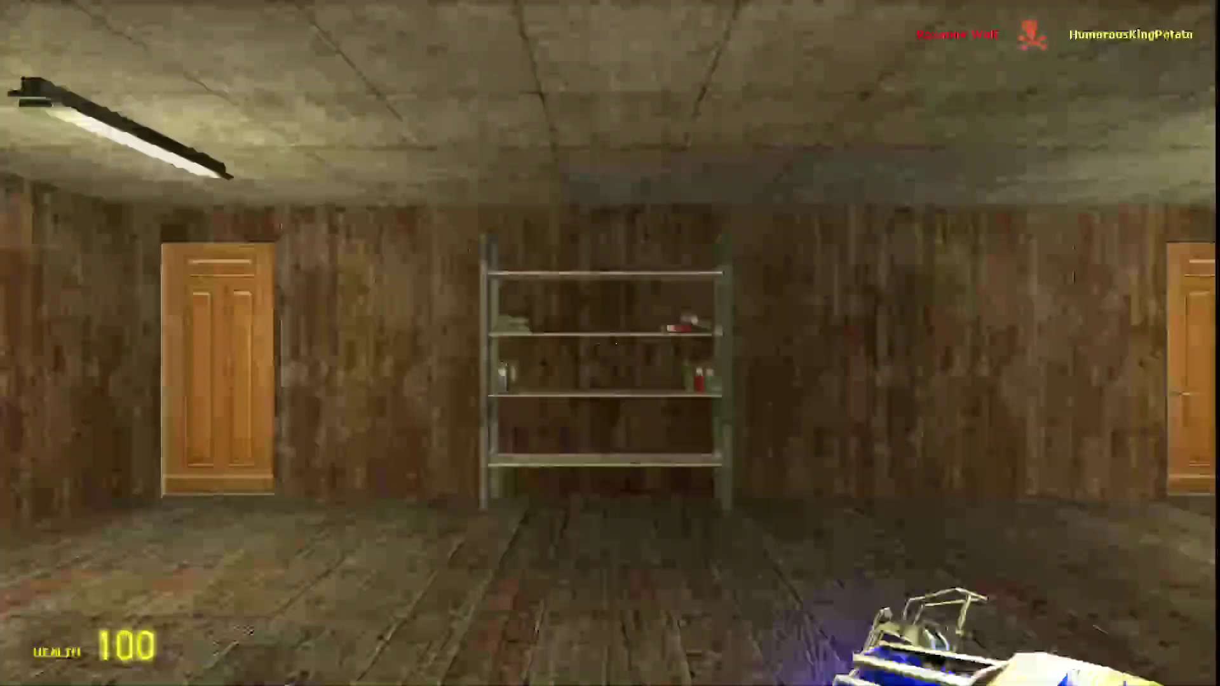
Respawn after Roxanne Wolf's kill, drop the ragdoll on the deck, and bring up the NPC list
{"action": "key", "text": "shift"}
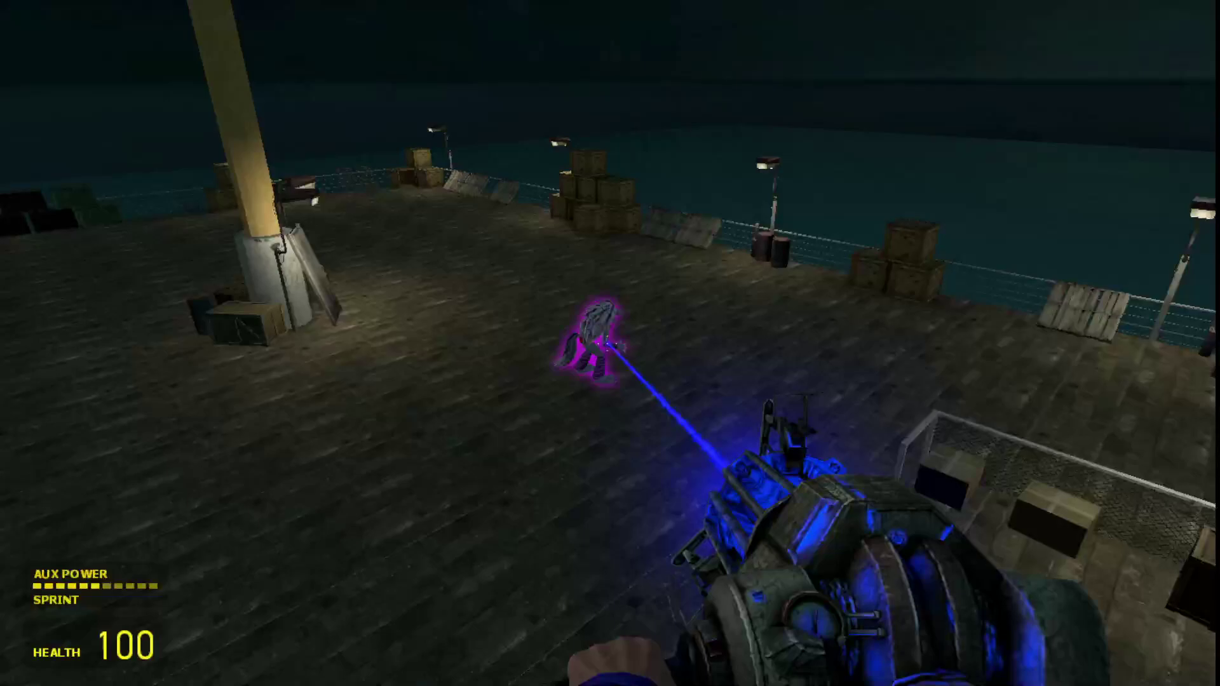
{"action": "left_click_drag", "start_coordinate": [611, 343], "coordinate": [610, 343]}
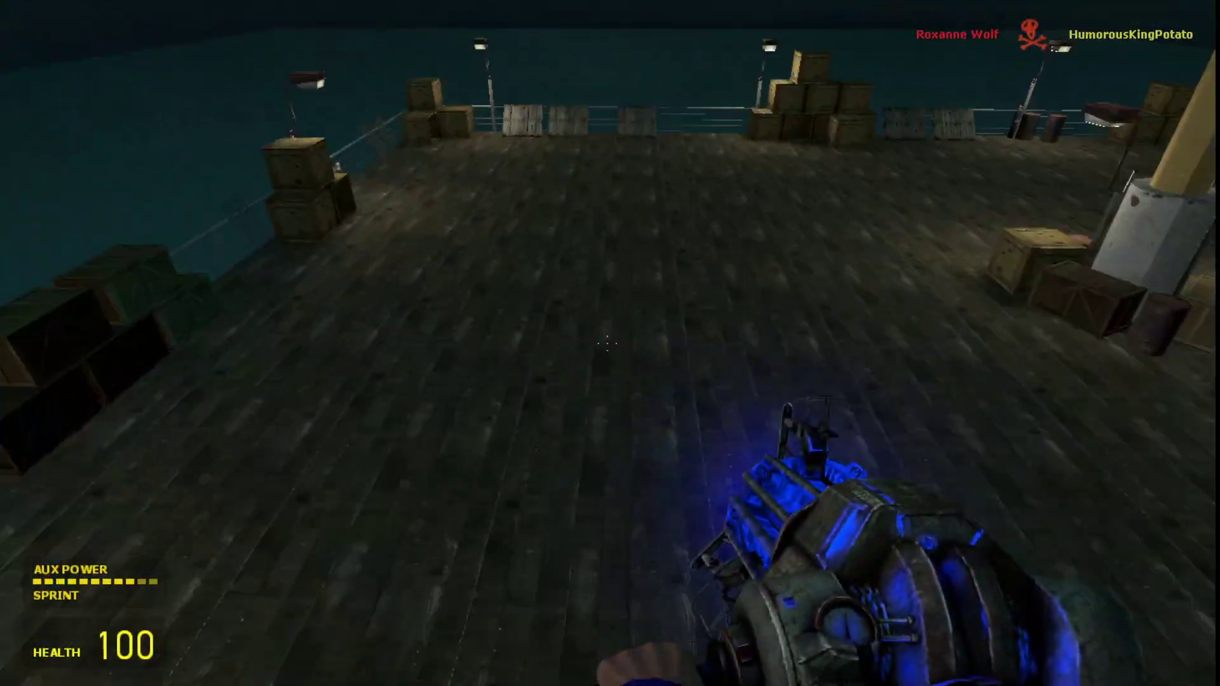
{"action": "key", "text": "q"}
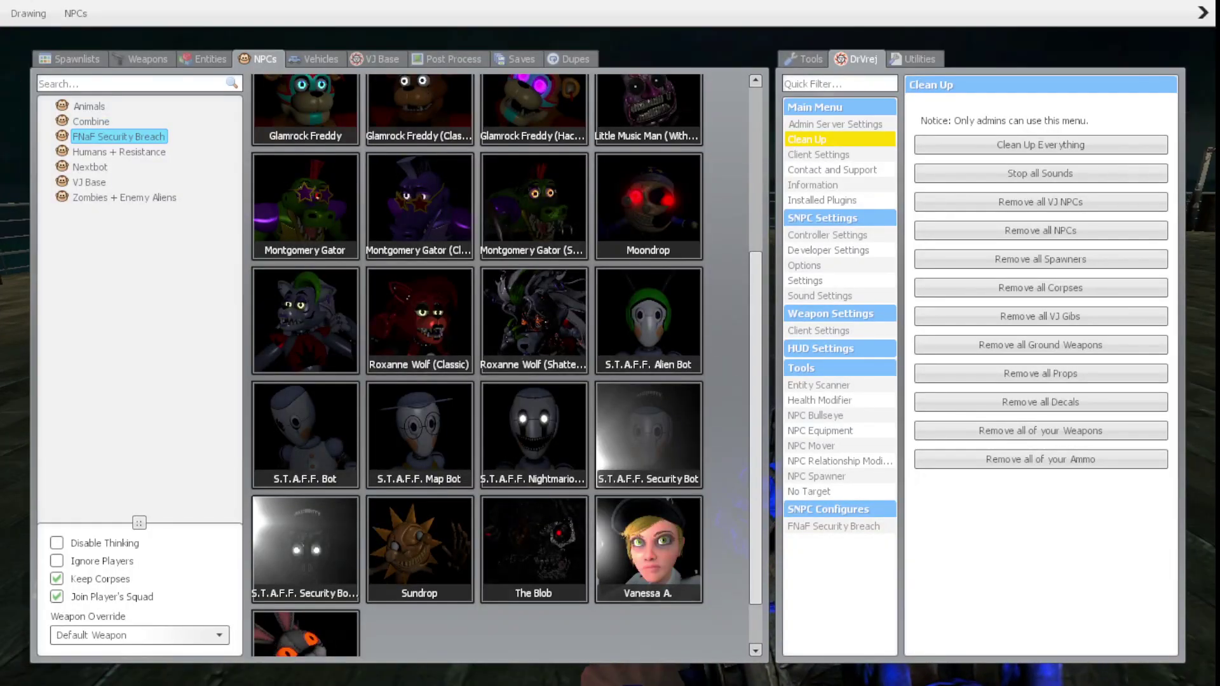
Kill the player with the console's kill command after Roxy's attack
{"action": "key", "text": "grave"}
{"action": "type", "text": "k"}
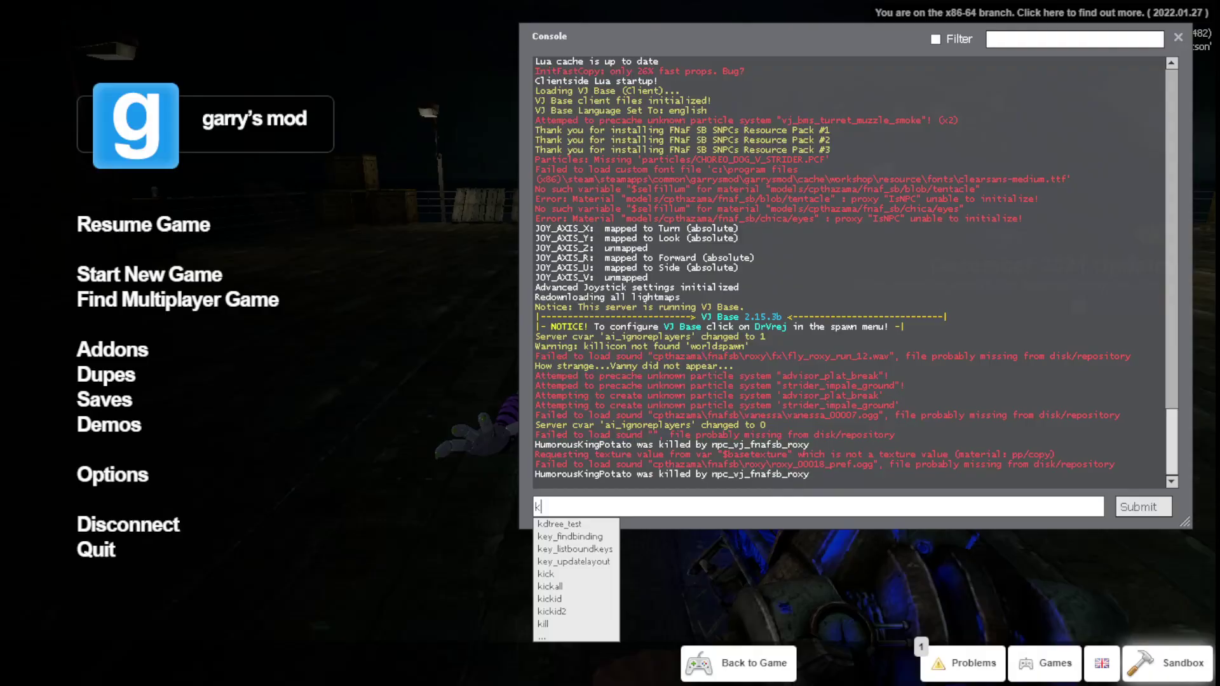
{"action": "type", "text": "ill"}
{"action": "key", "text": "Return"}
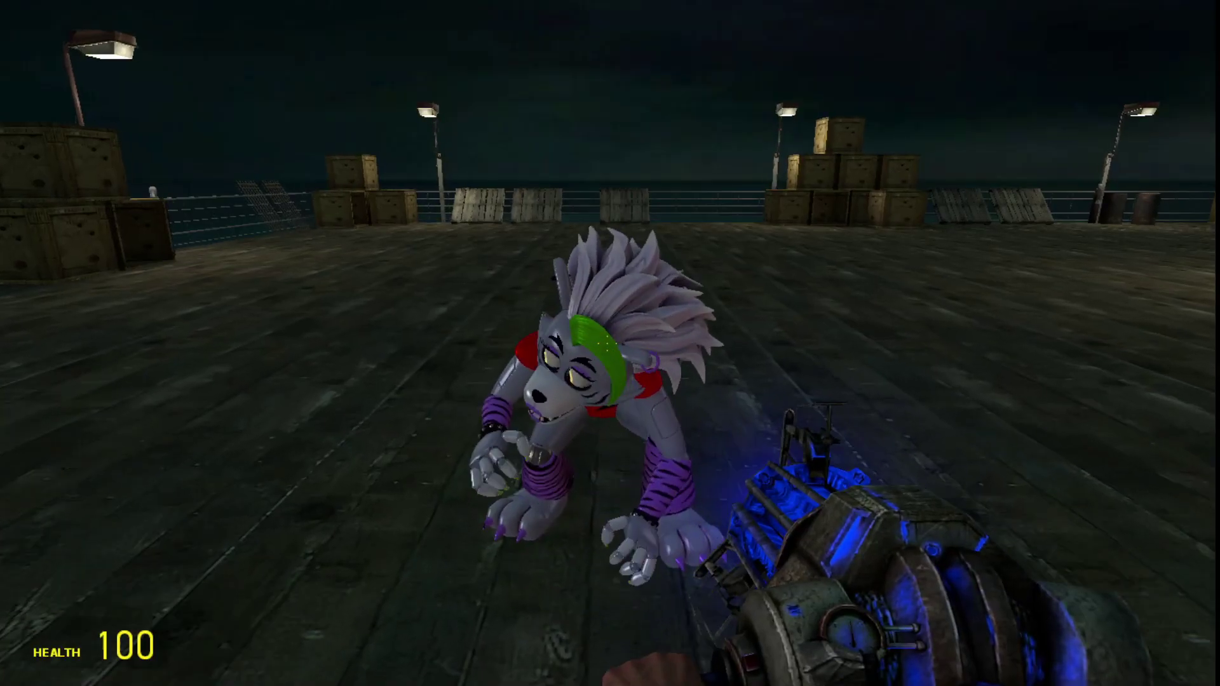
{"action": "key", "text": "grave"}
{"action": "key", "text": "Escape"}
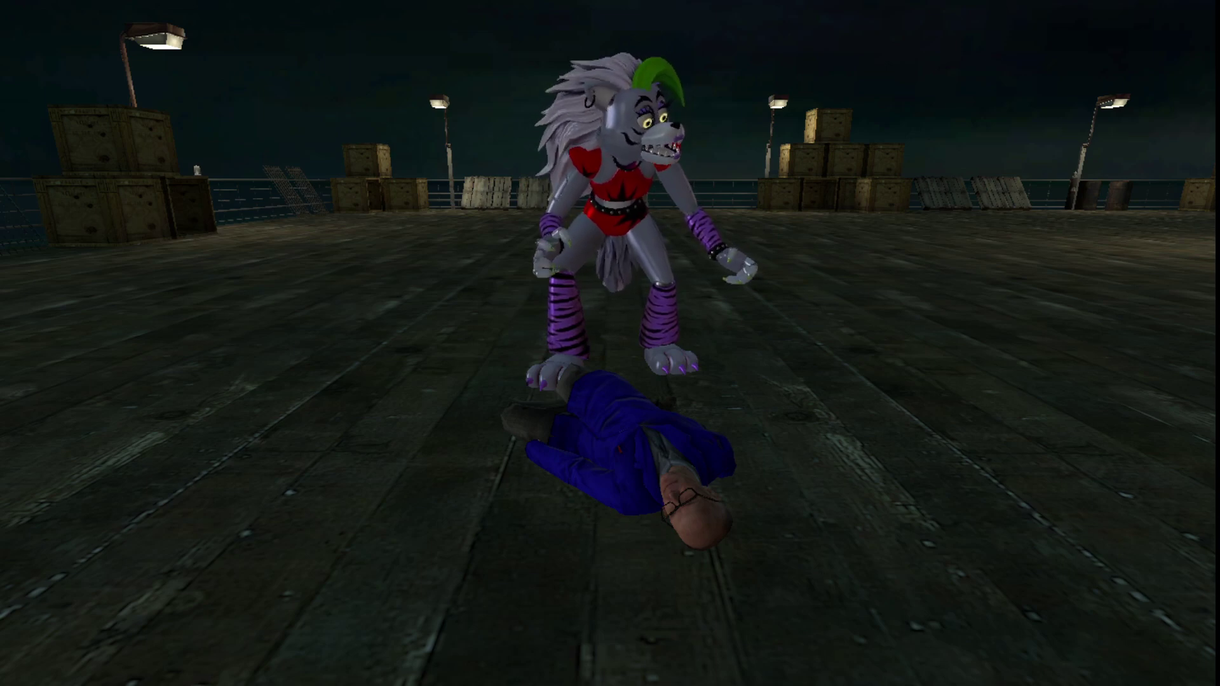
Disconnect from the game to the main menu and close the console
{"action": "key", "text": "grave"}
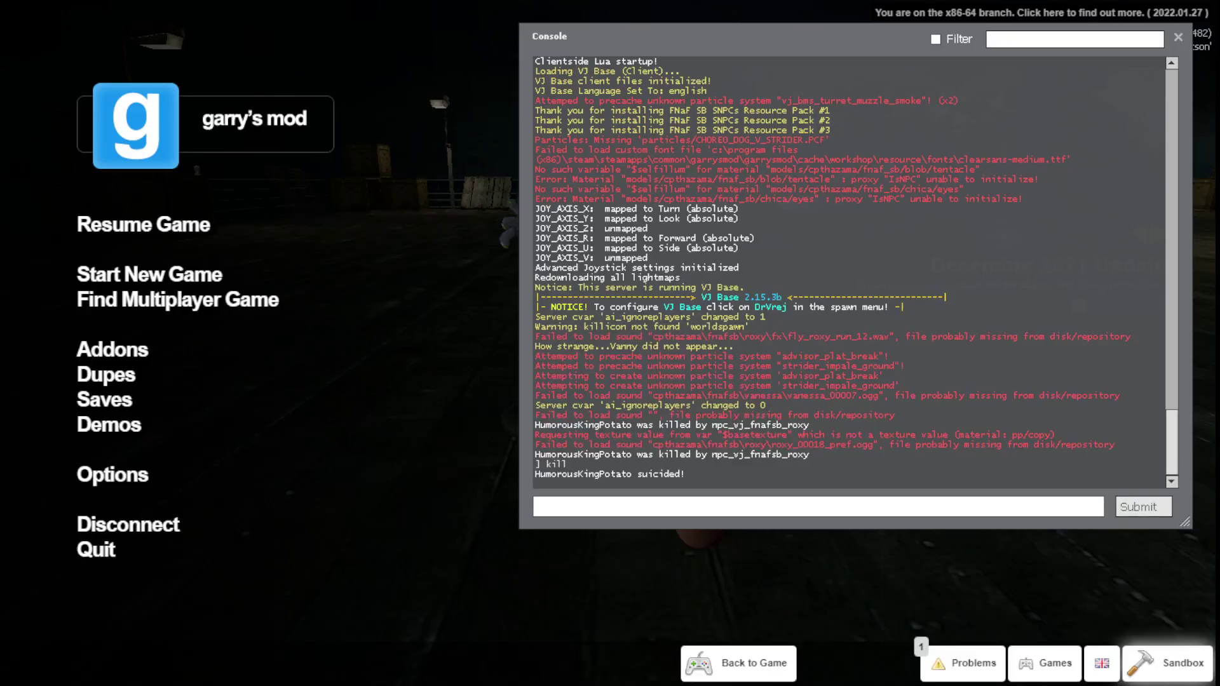
{"action": "left_click", "coordinate": [128, 524]}
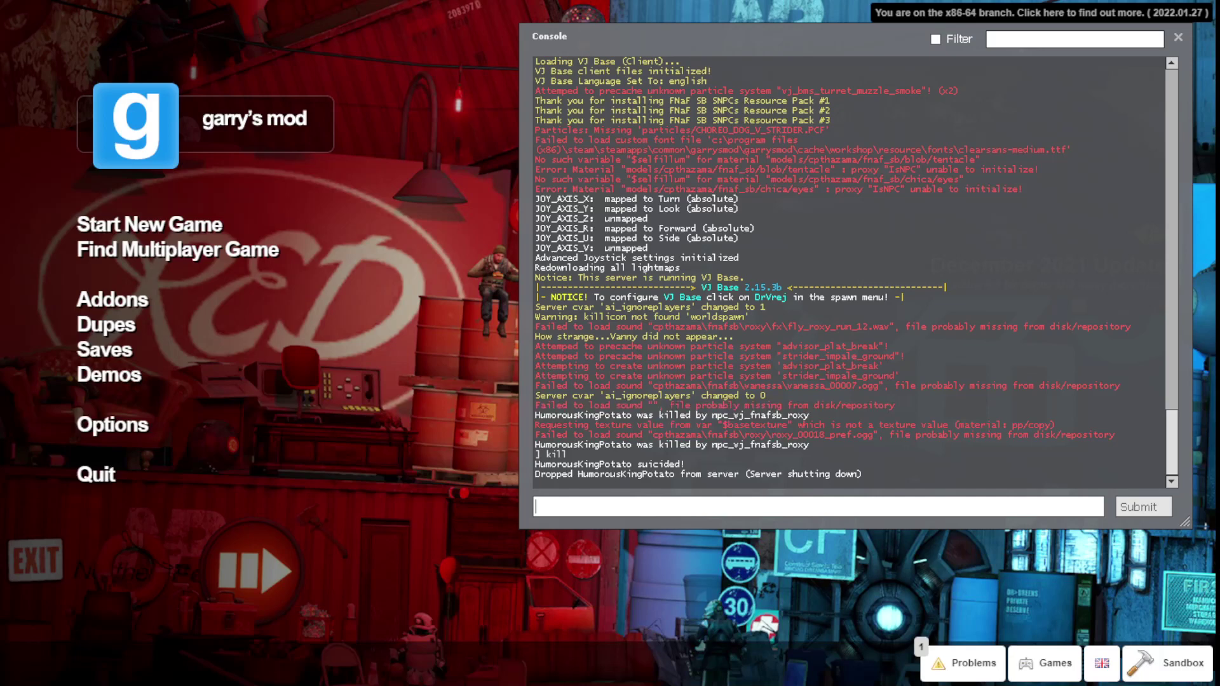
{"action": "key", "text": "grave"}
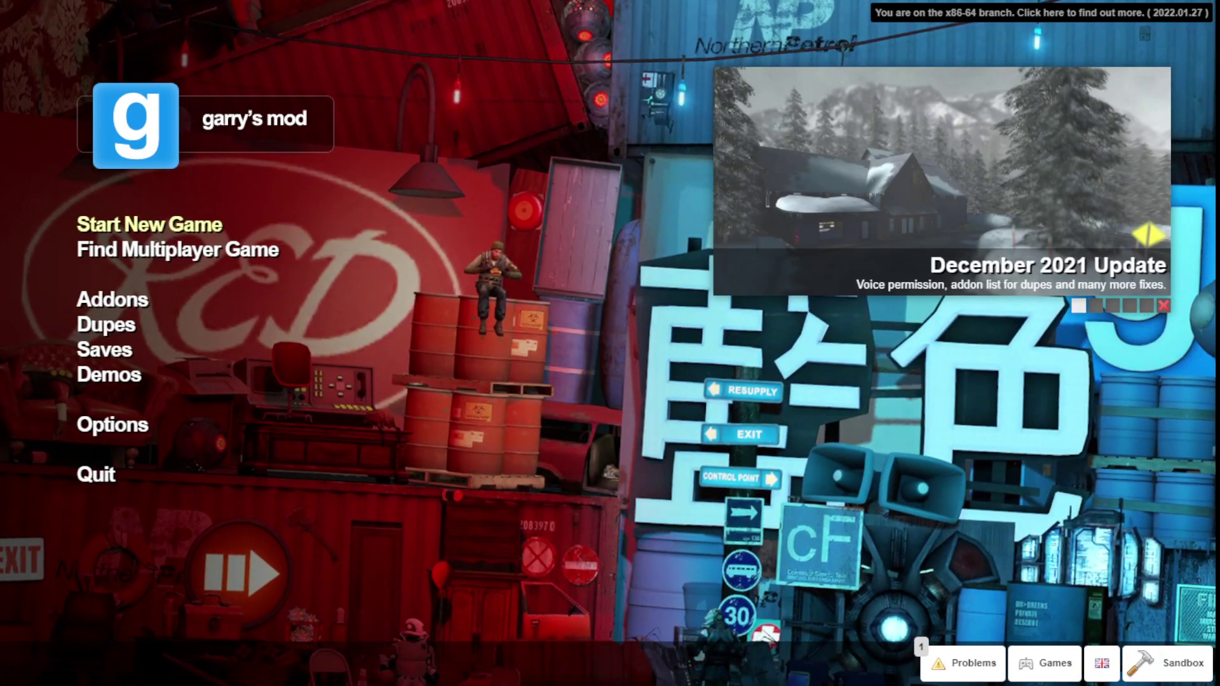
Start a new game and spawn Glamrock Chica (Classic) from NPCs > FNaF Security Breach
{"action": "left_click", "coordinate": [149, 224]}
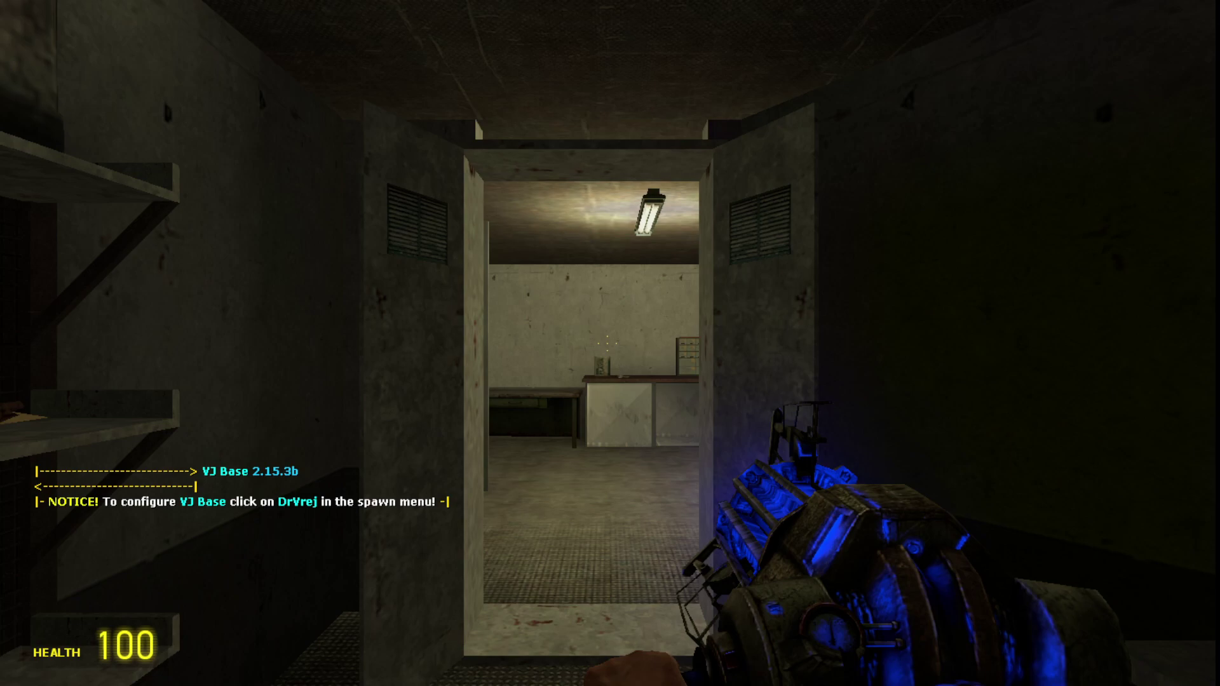
{"action": "key", "text": "w"}
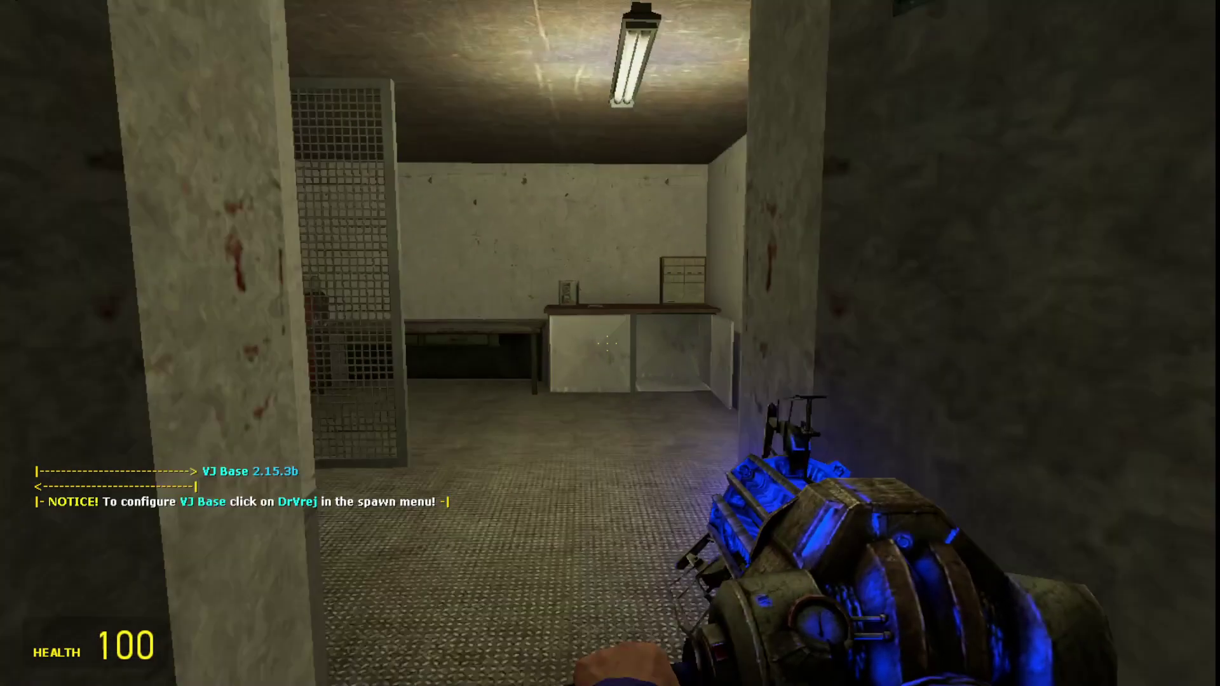
{"action": "key", "text": "q"}
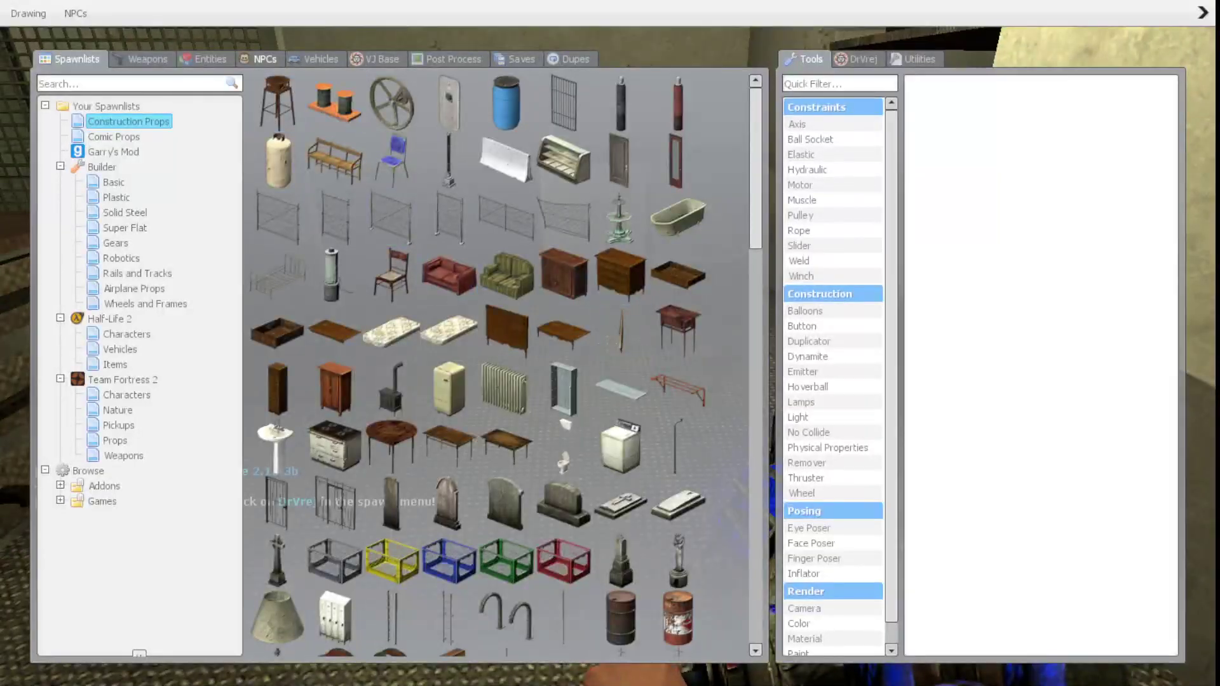
{"action": "left_click", "coordinate": [263, 59]}
{"action": "left_click", "coordinate": [119, 136]}
{"action": "left_click", "coordinate": [422, 246]}
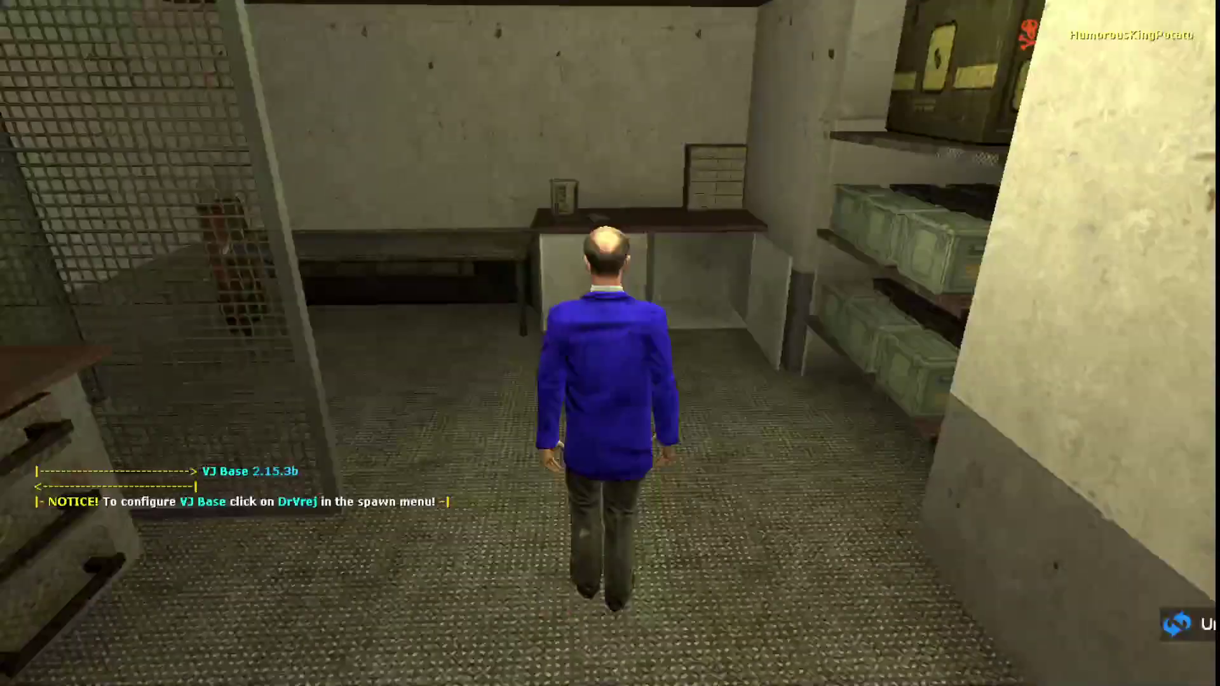
Undo Glamrock Chica, respawn, and noclip up above the cargo ship
{"action": "key", "text": "z"}
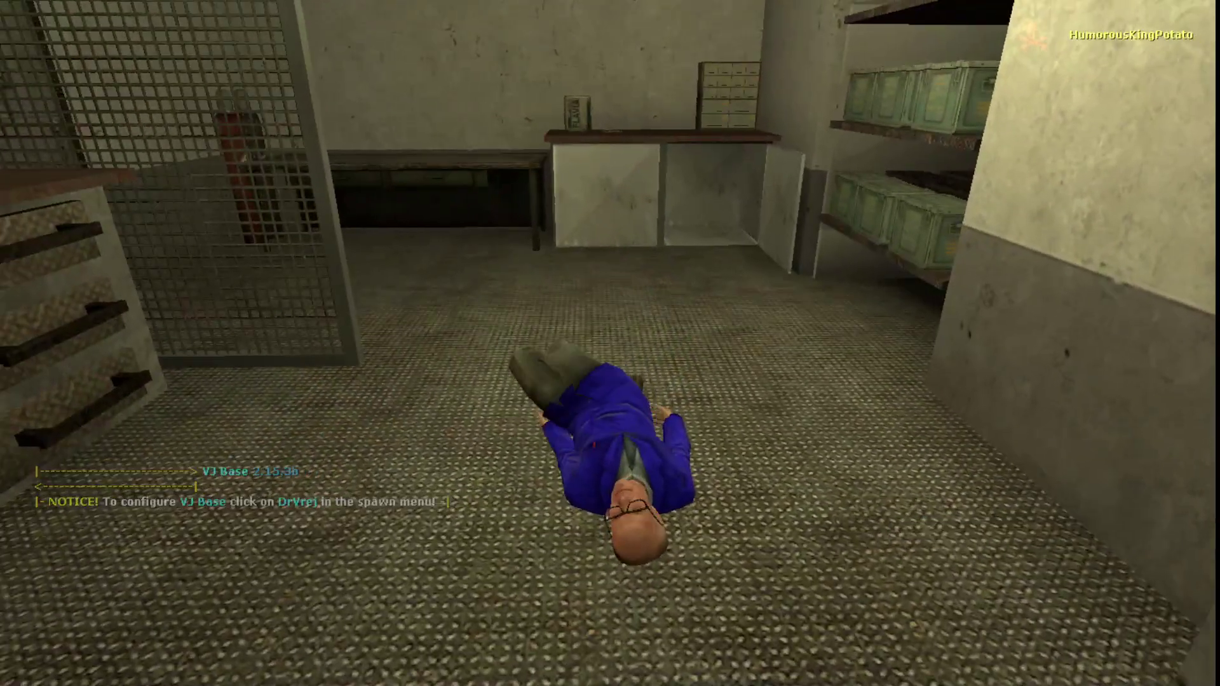
{"action": "left_click", "coordinate": [610, 344]}
{"action": "key", "text": "shift+w"}
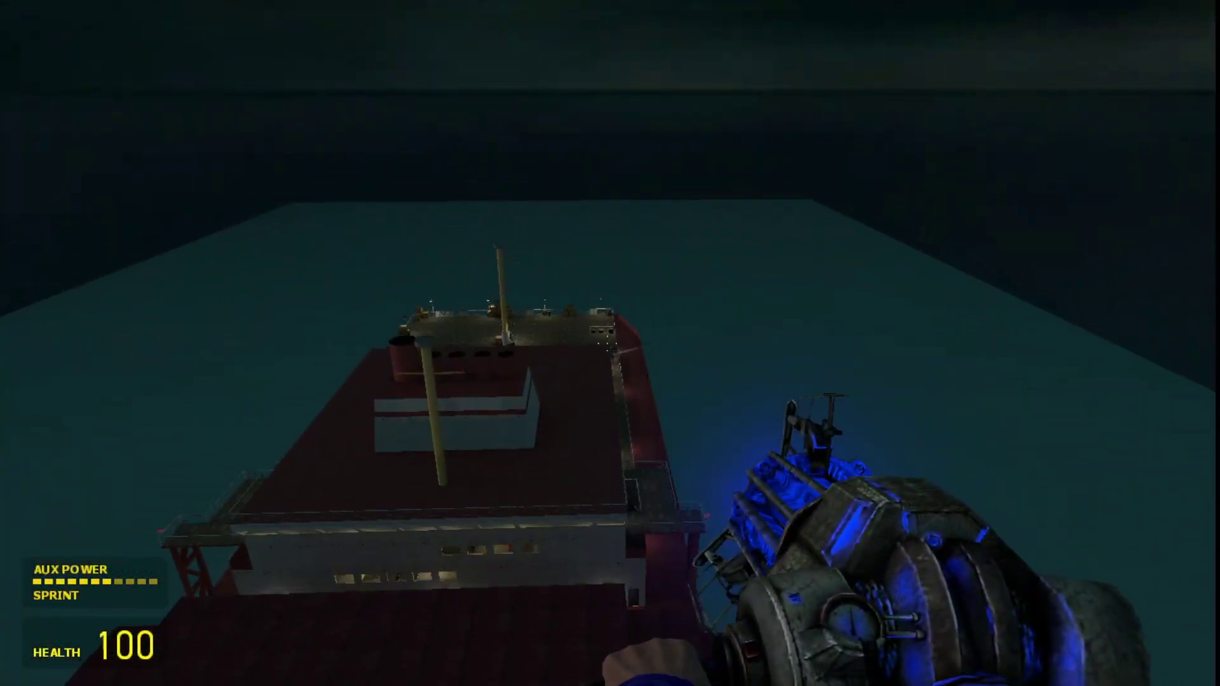
Spawn Roxanne Wolf on the ship deck twice from the NPC list
{"action": "key", "text": "q"}
{"action": "key", "text": "q"}
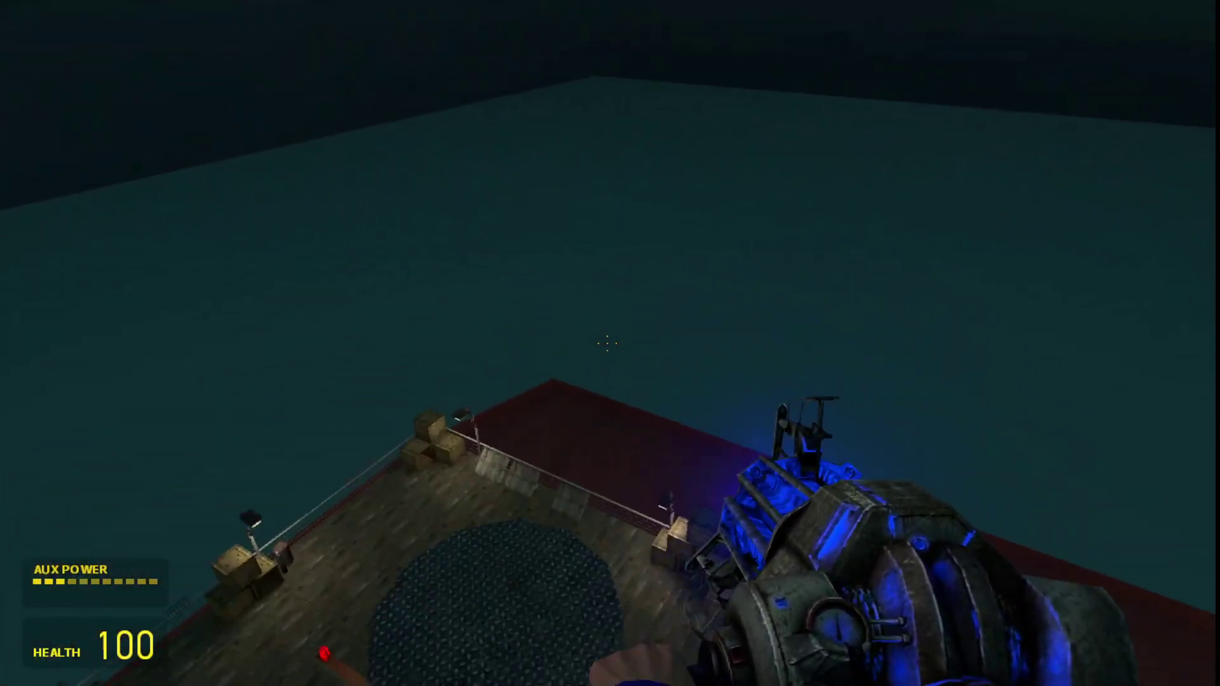
{"action": "key", "text": "q"}
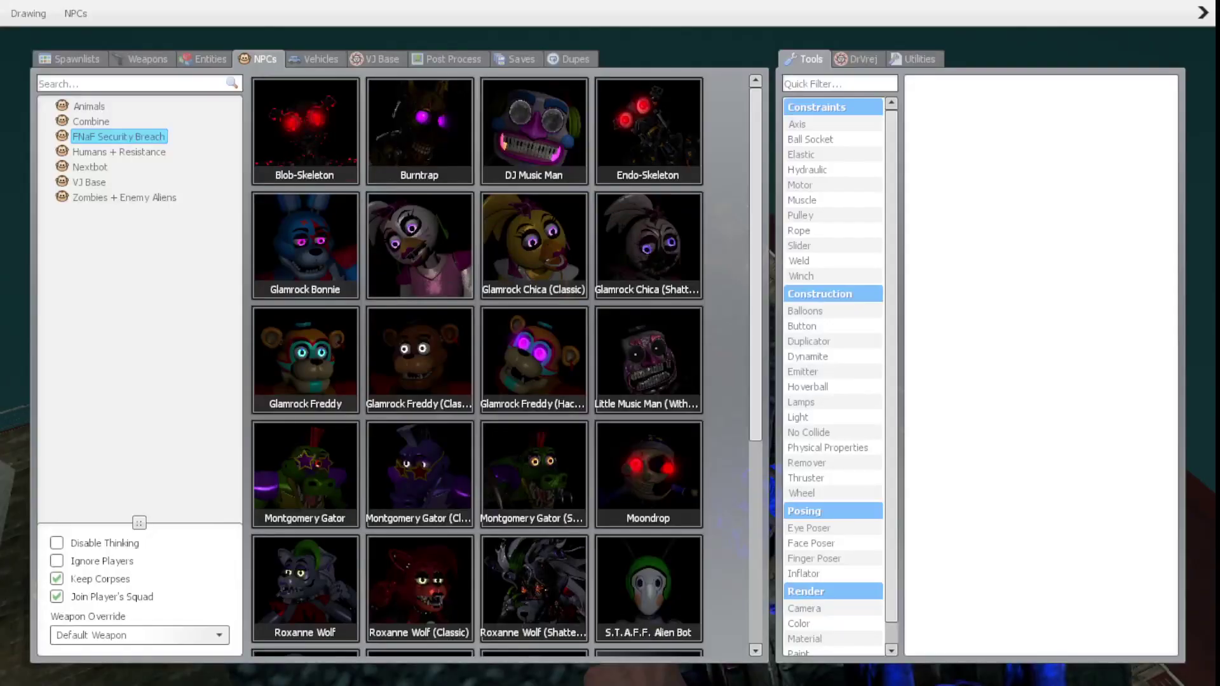
{"action": "left_click", "coordinate": [305, 586]}
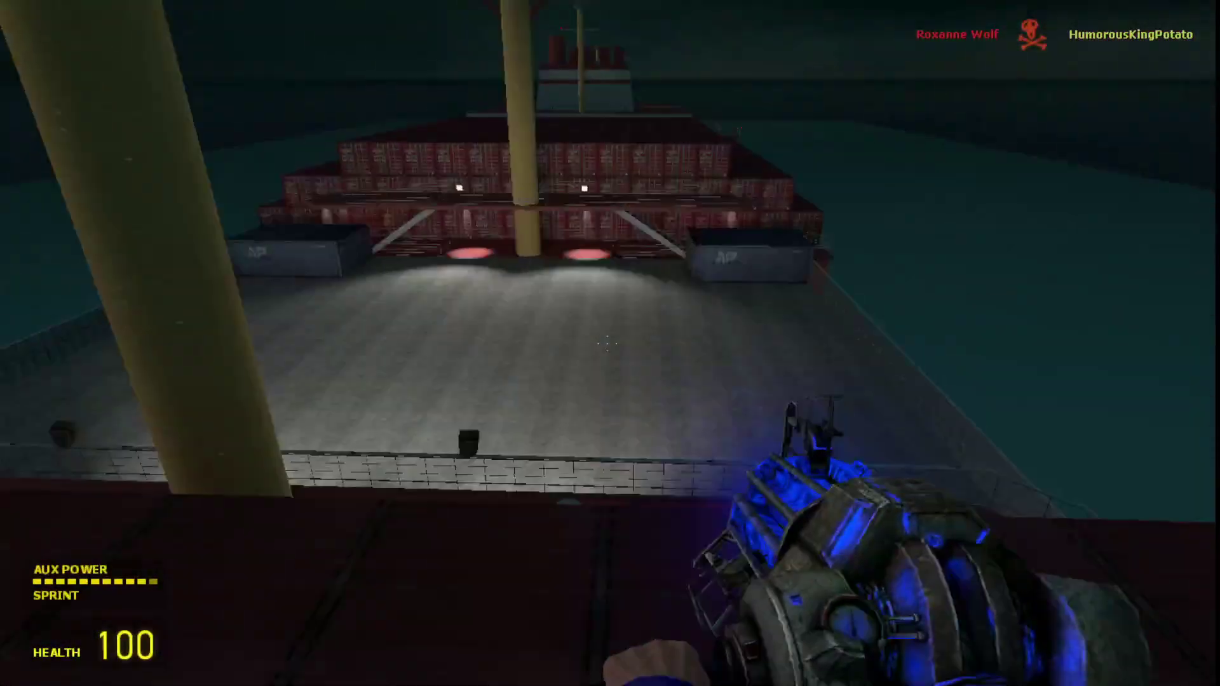
{"action": "key", "text": "q"}
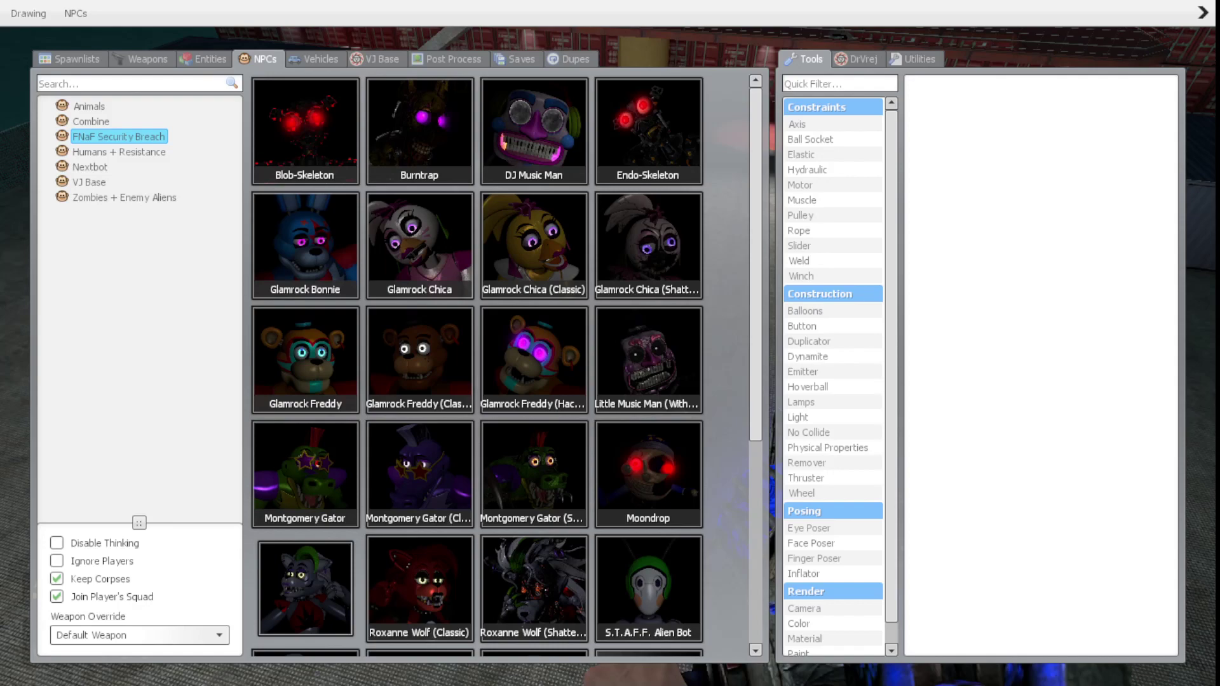
{"action": "left_click", "coordinate": [533, 587]}
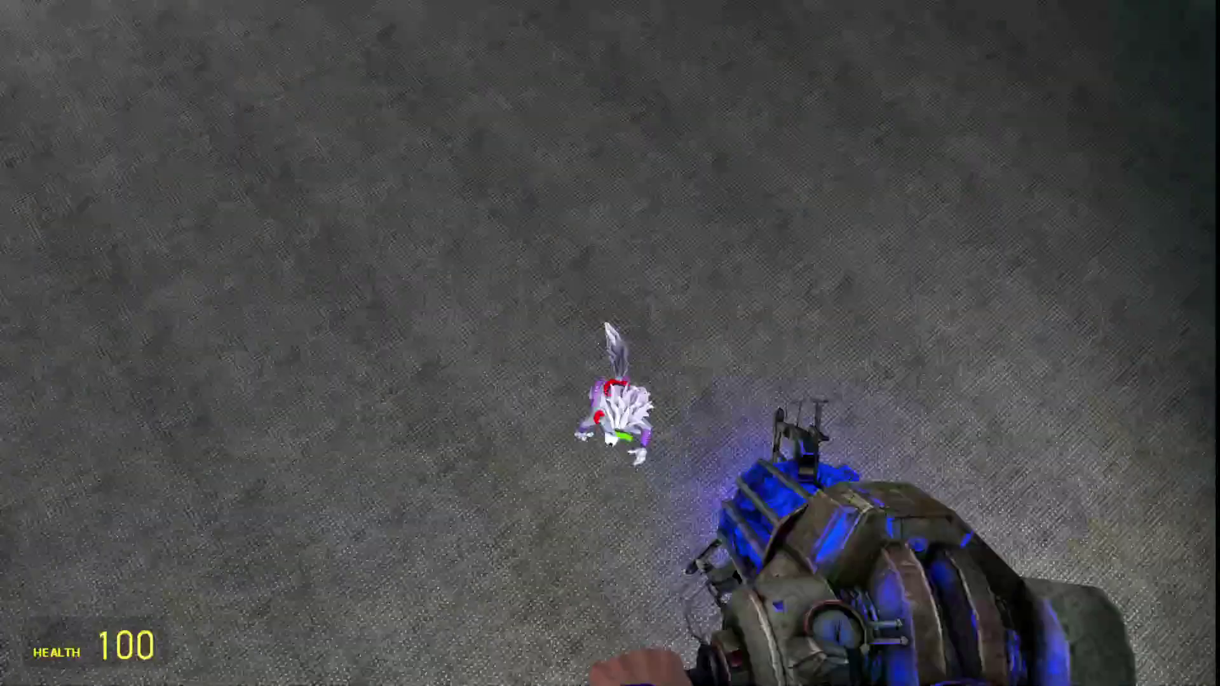
Carry Roxanne Wolf with the physgun, then spawn another Roxanne Wolf ahead
{"action": "left_click_drag", "start_coordinate": [611, 344], "coordinate": [610, 343]}
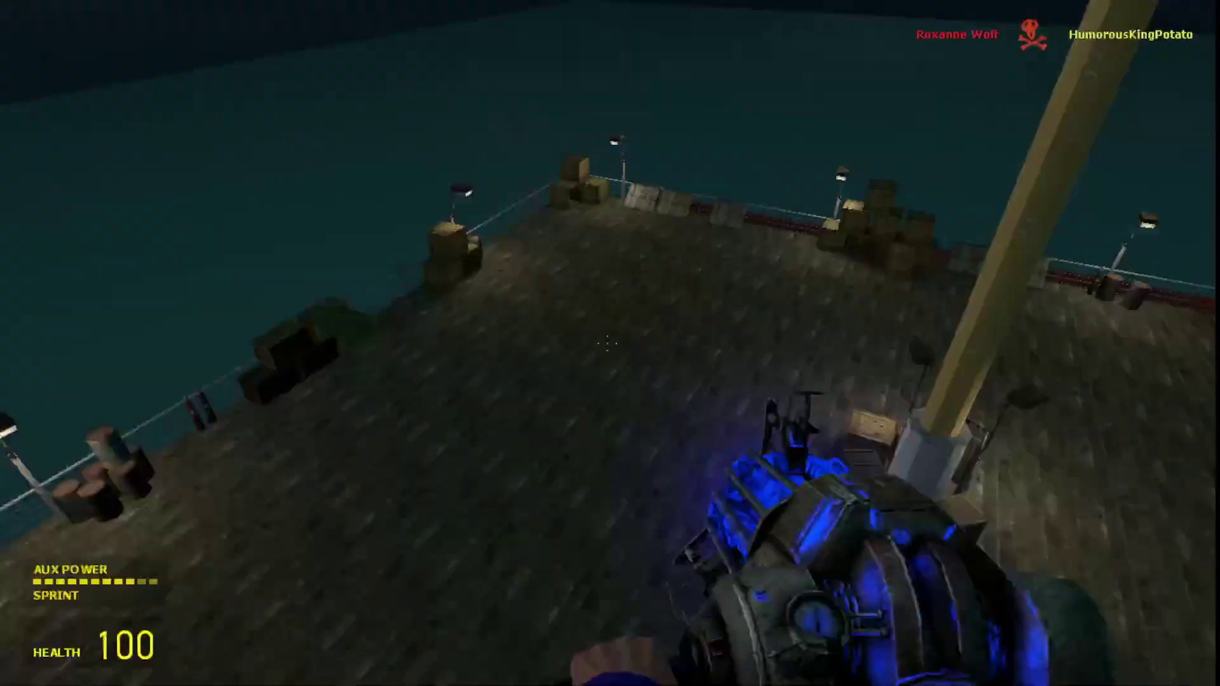
{"action": "key", "text": "q"}
{"action": "left_click", "coordinate": [314, 585]}
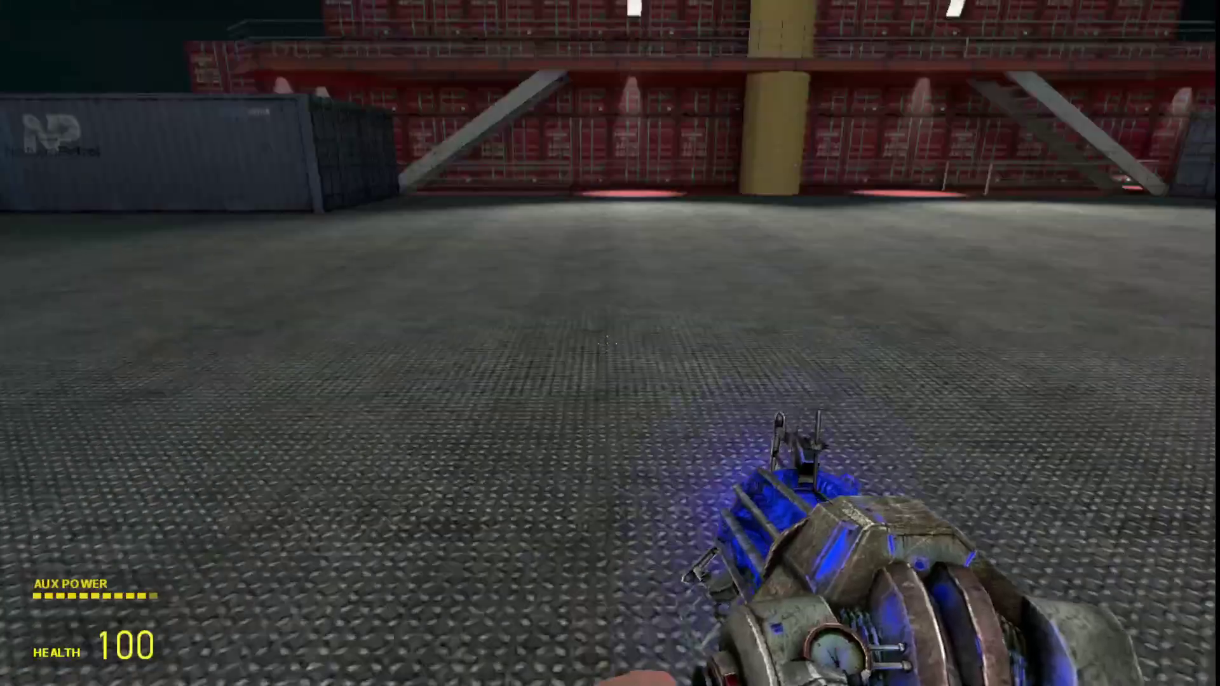
{"action": "key", "text": "q"}
Spawn another Roxanne Wolf, noclip to the ship, and fling her skyward with the physgun
{"action": "left_click", "coordinate": [305, 585]}
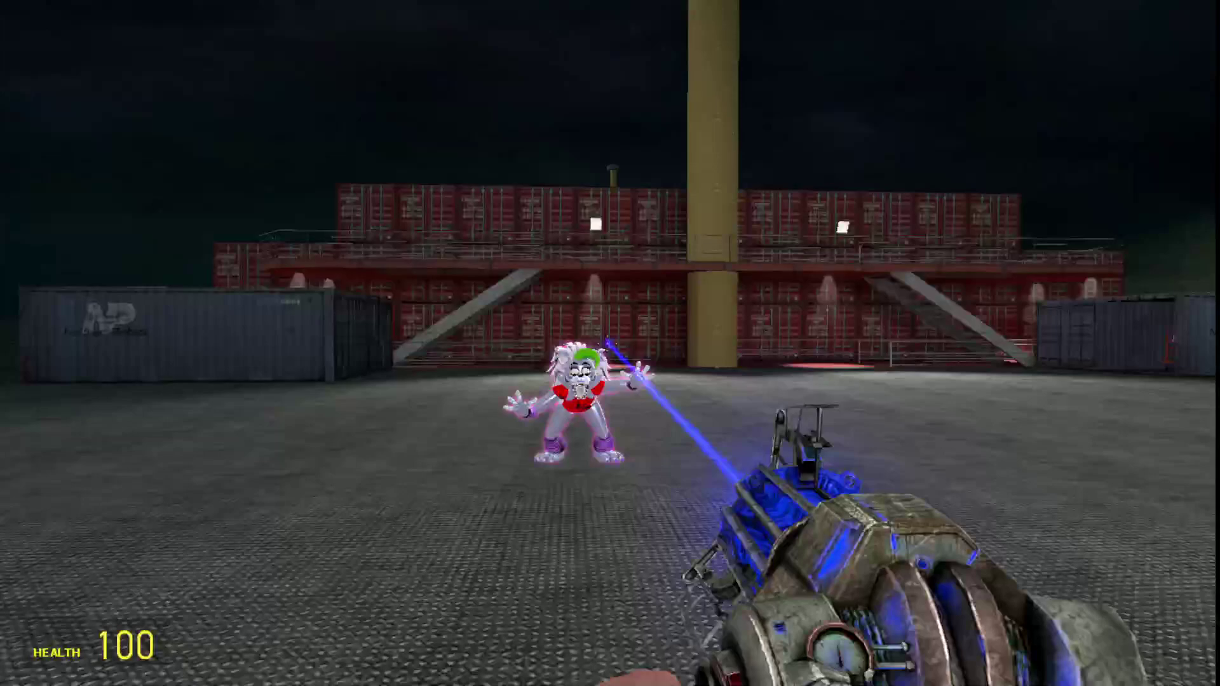
{"action": "key", "text": "shift"}
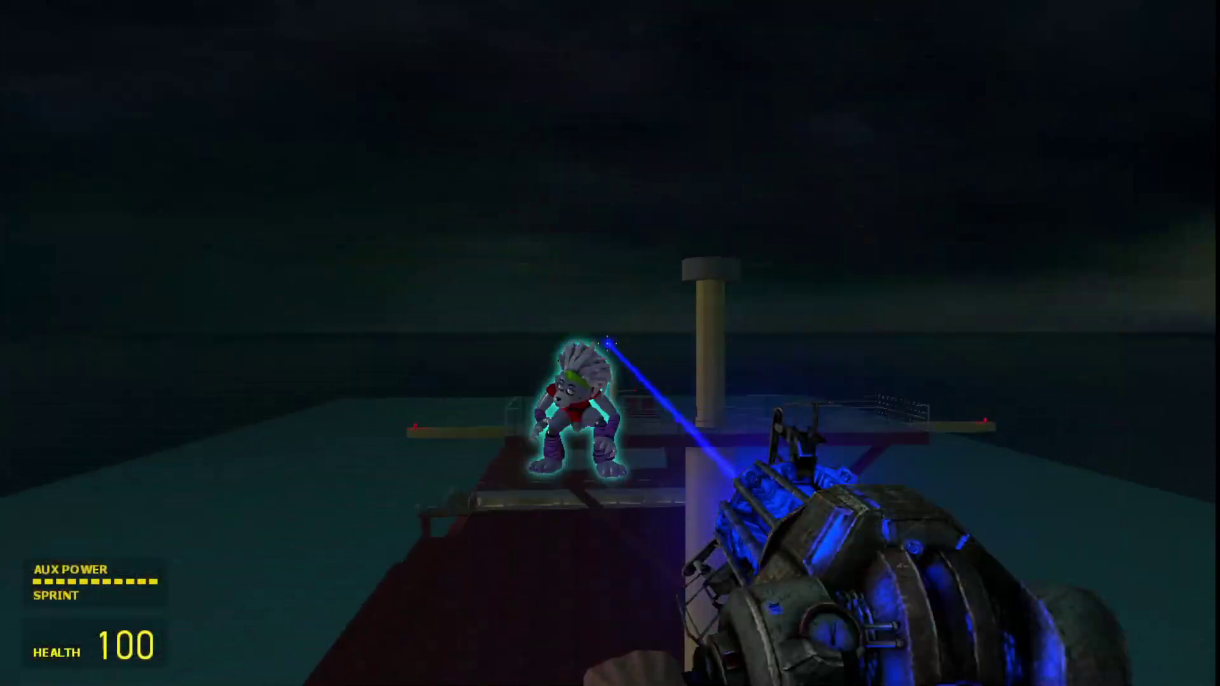
{"action": "scroll", "coordinate": [610, 344], "scroll_direction": "down", "scroll_amount": 2}
{"action": "scroll", "coordinate": [610, 343], "scroll_direction": "down", "scroll_amount": 3}
{"action": "scroll", "coordinate": [611, 344], "scroll_direction": "down", "scroll_amount": 3}
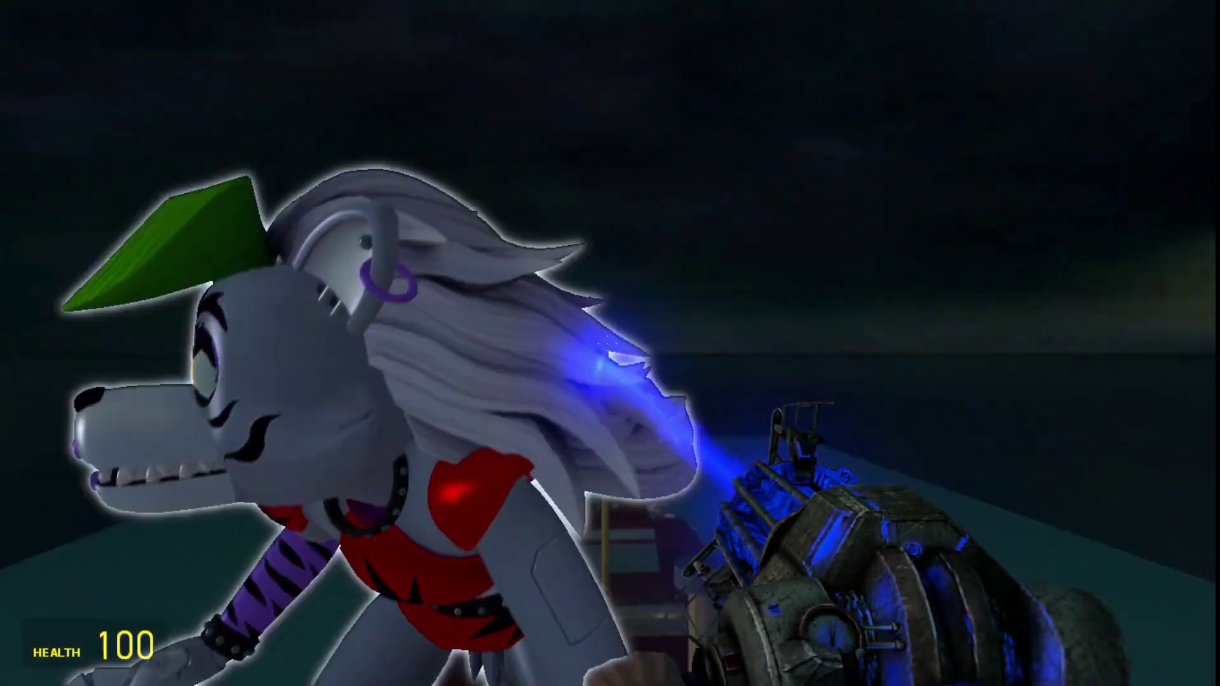
{"action": "scroll", "coordinate": [611, 343], "scroll_direction": "down", "scroll_amount": 3}
{"action": "left_click_drag", "start_coordinate": [610, 344], "coordinate": [610, 343]}
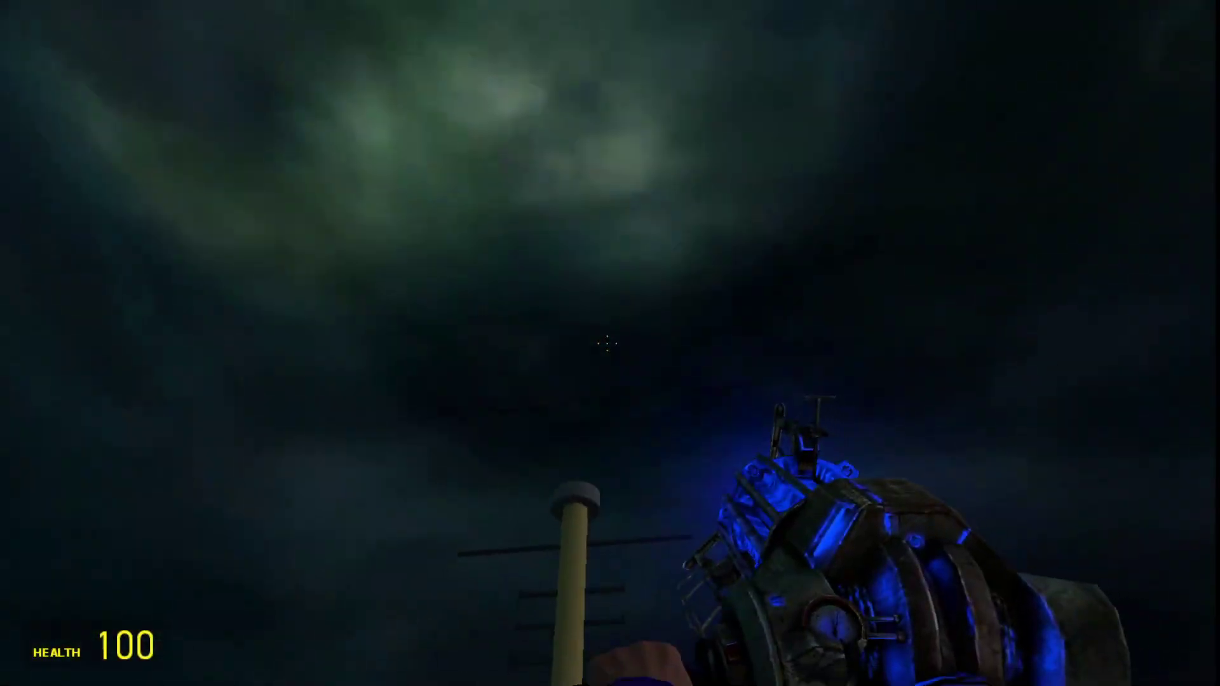
{"action": "key", "text": "shift+w"}
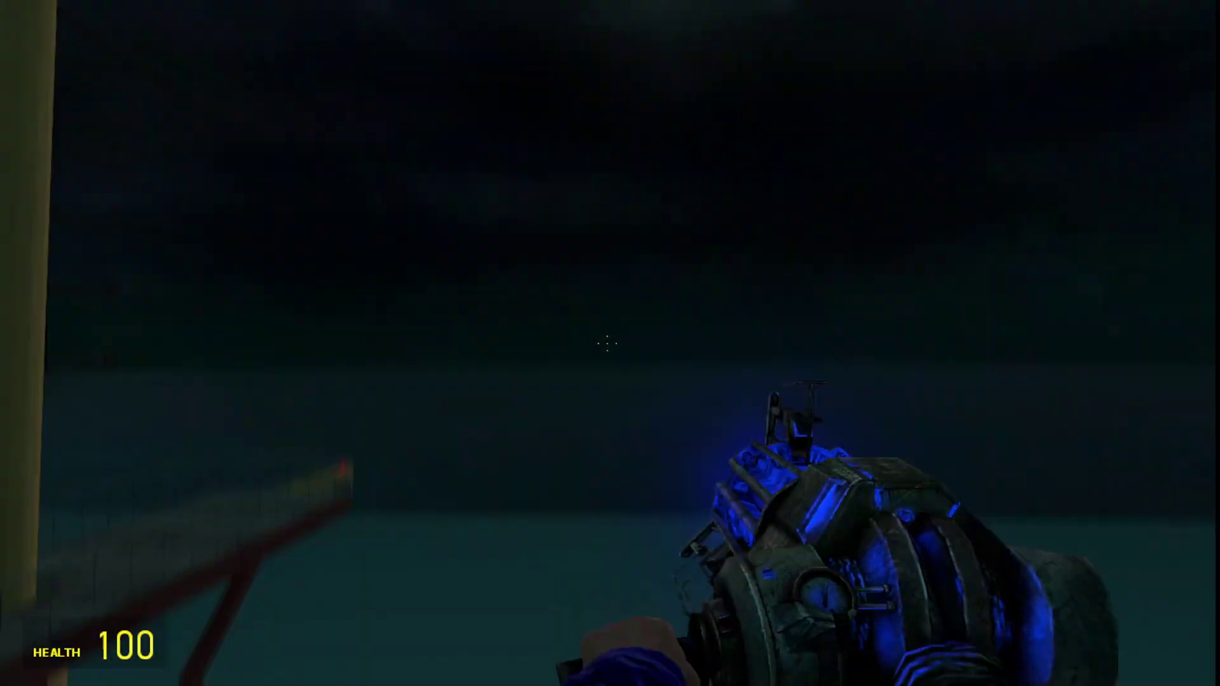
Undo the fallen Roxanne Wolf and bring back the FNaF Security Breach NPC list
{"action": "key", "text": "z"}
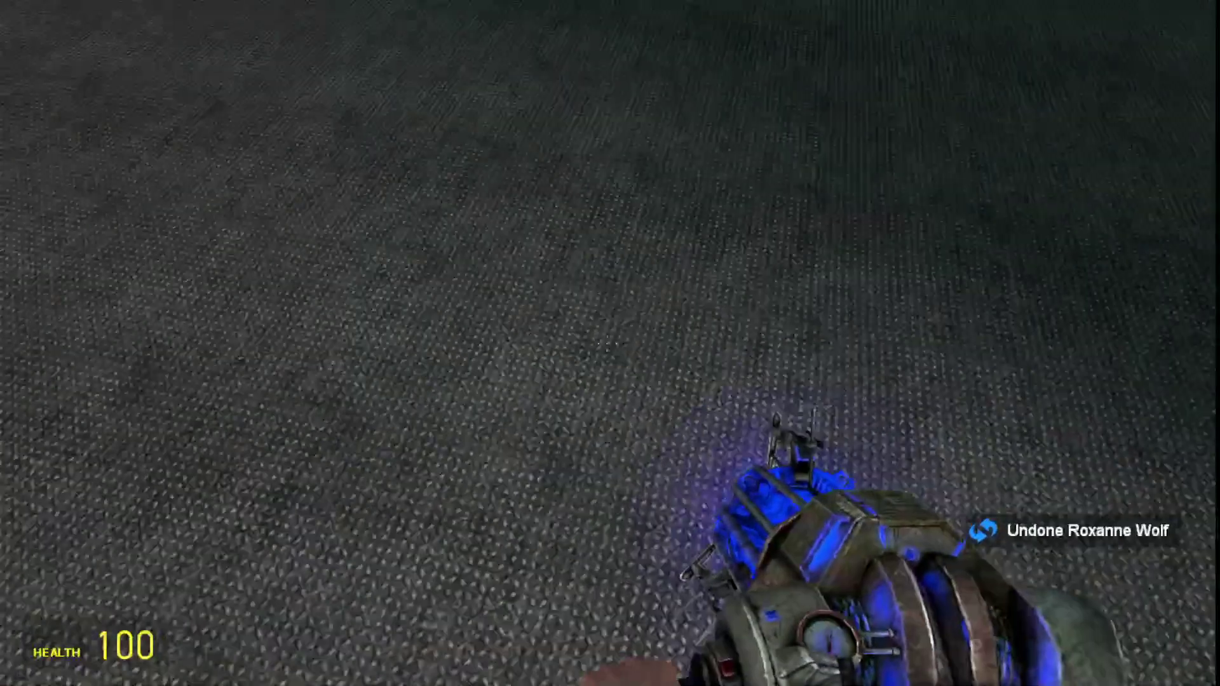
{"action": "key", "text": "q"}
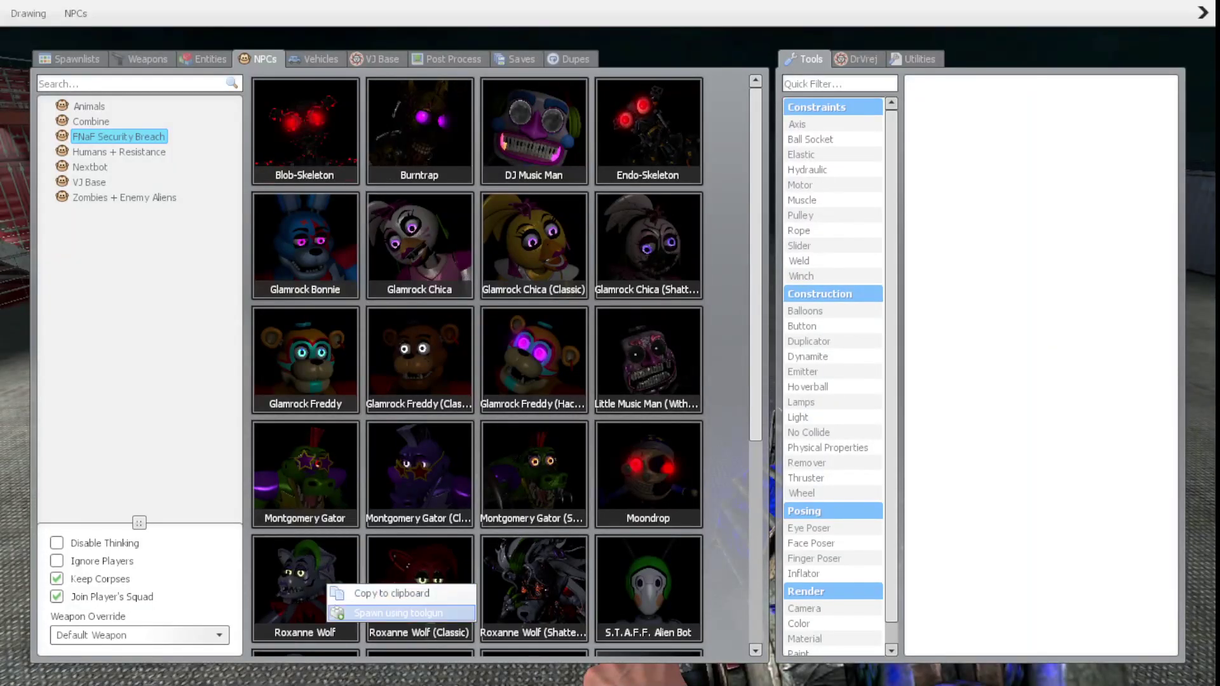
Place Roxanne Wolves with 'Spawn using toolgun', then switch to the physgun and undo them
{"action": "left_click", "coordinate": [400, 612]}
{"action": "left_click", "coordinate": [611, 343]}
{"action": "left_click", "coordinate": [610, 343]}
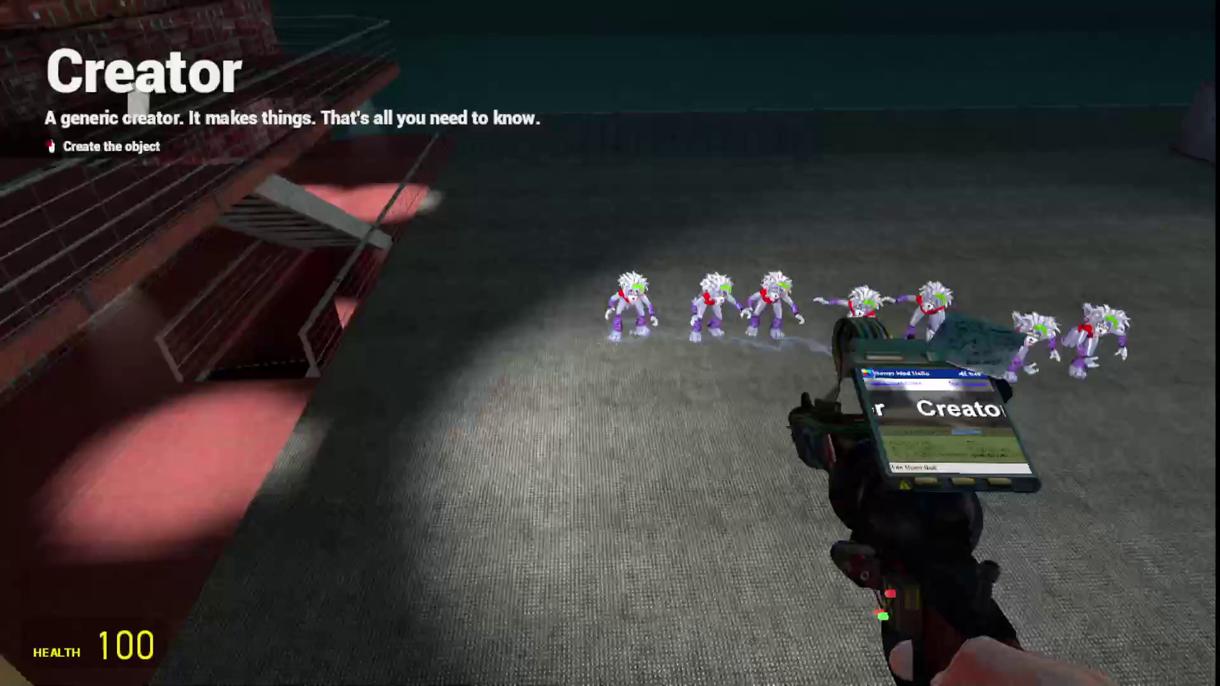
{"action": "key", "text": "1"}
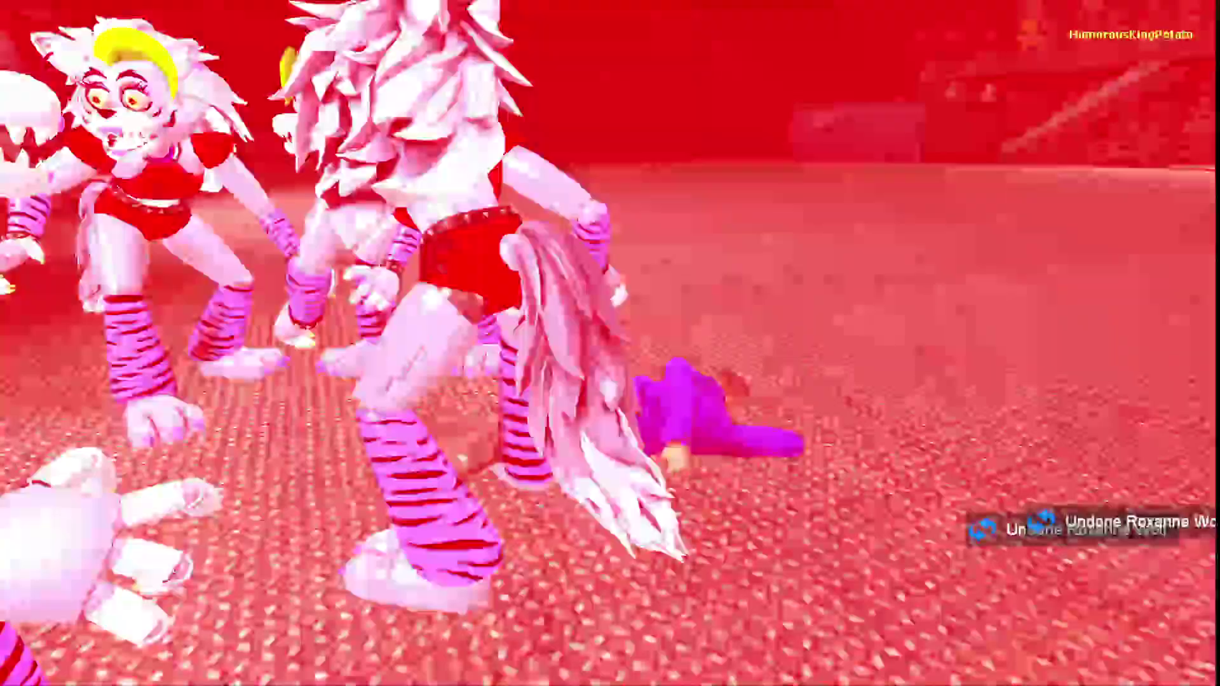
{"action": "key", "text": "z"}
{"action": "key", "text": "z"}
{"action": "key", "text": "z"}
{"action": "key", "text": "z"}
{"action": "key", "text": "z"}
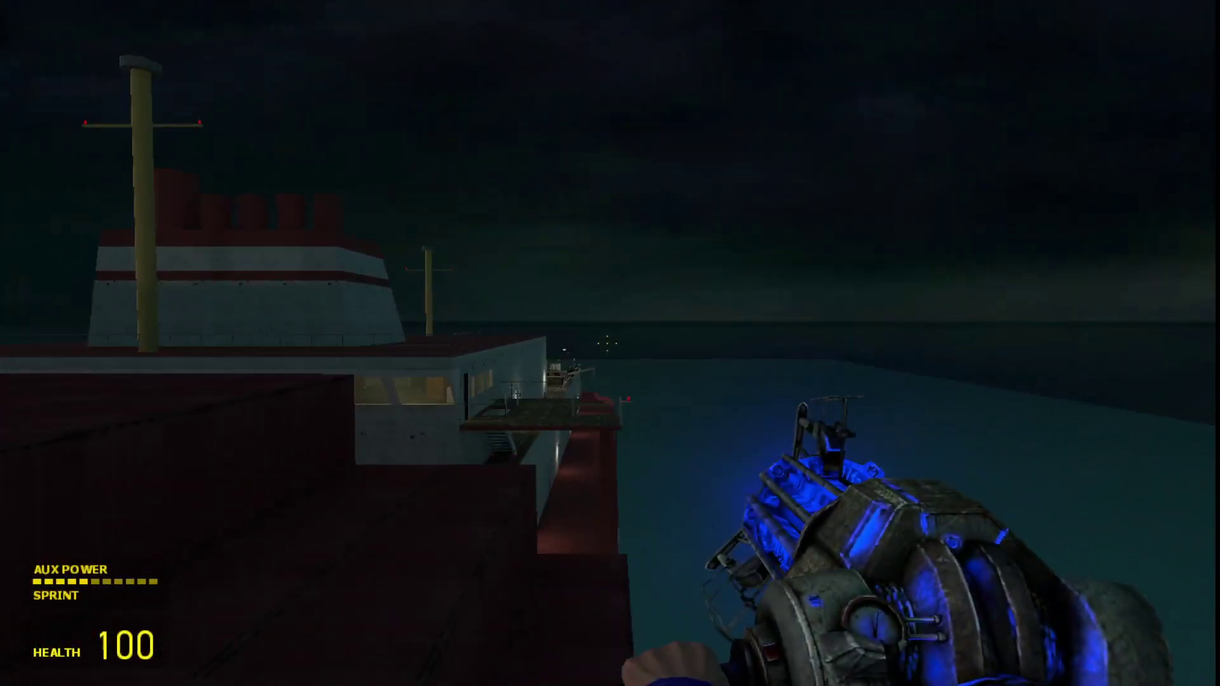
Walk from the ship along the pier, over the lower crate, toward the wall
{"action": "key", "text": "shift+w"}
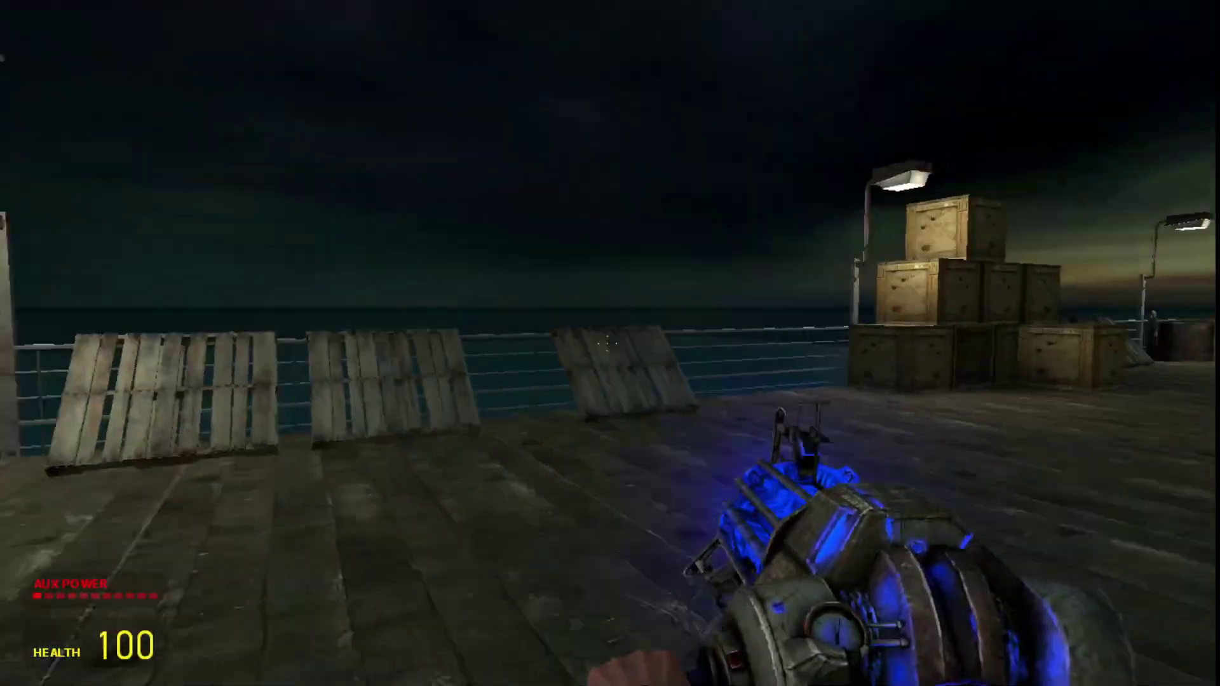
{"action": "key", "text": "shift+w"}
{"action": "key", "text": "w"}
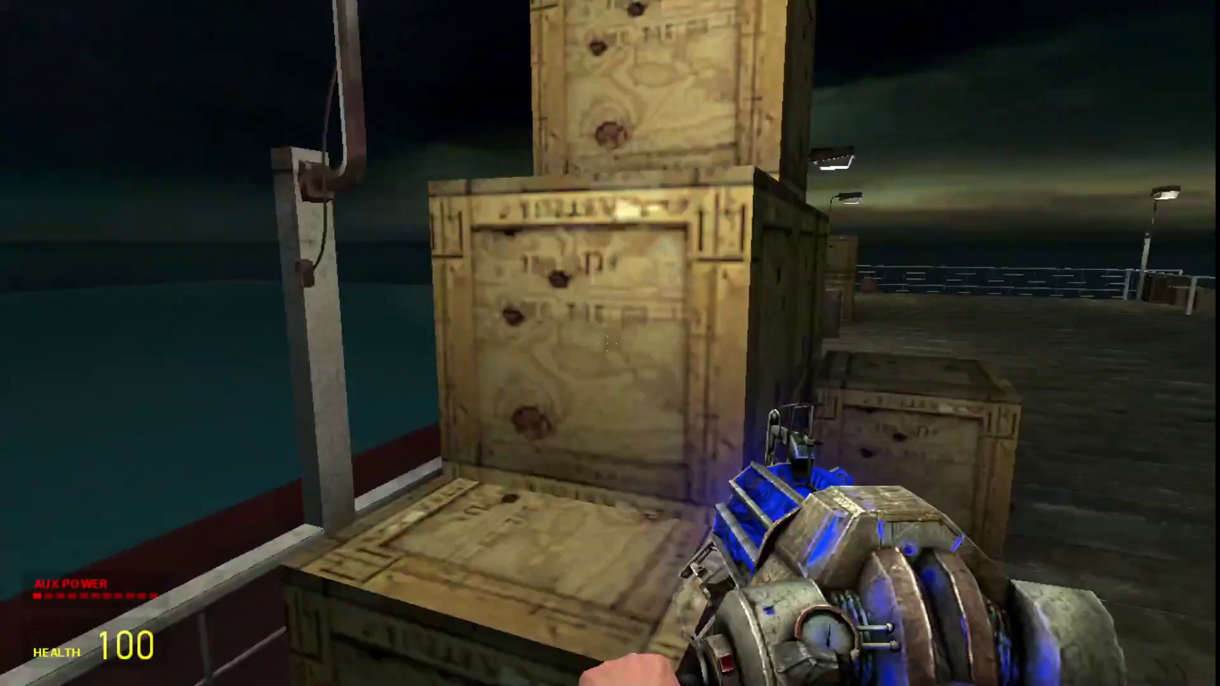
{"action": "key", "text": "space"}
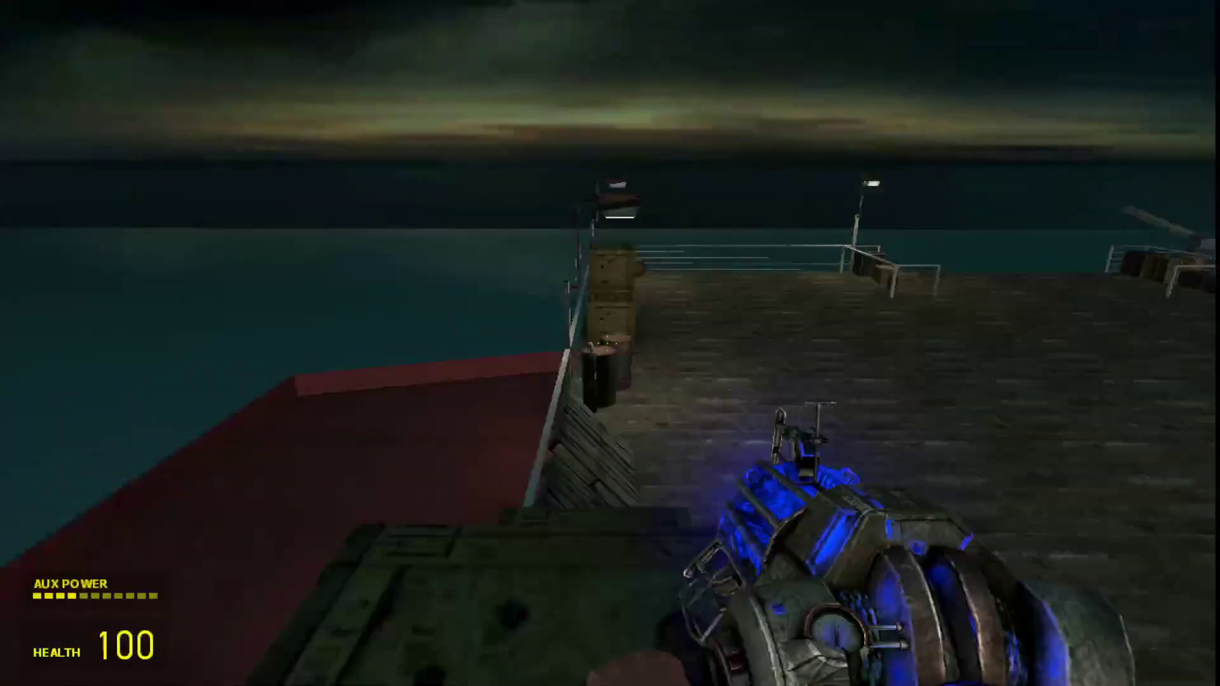
{"action": "key", "text": "shift+w"}
{"action": "key", "text": "w"}
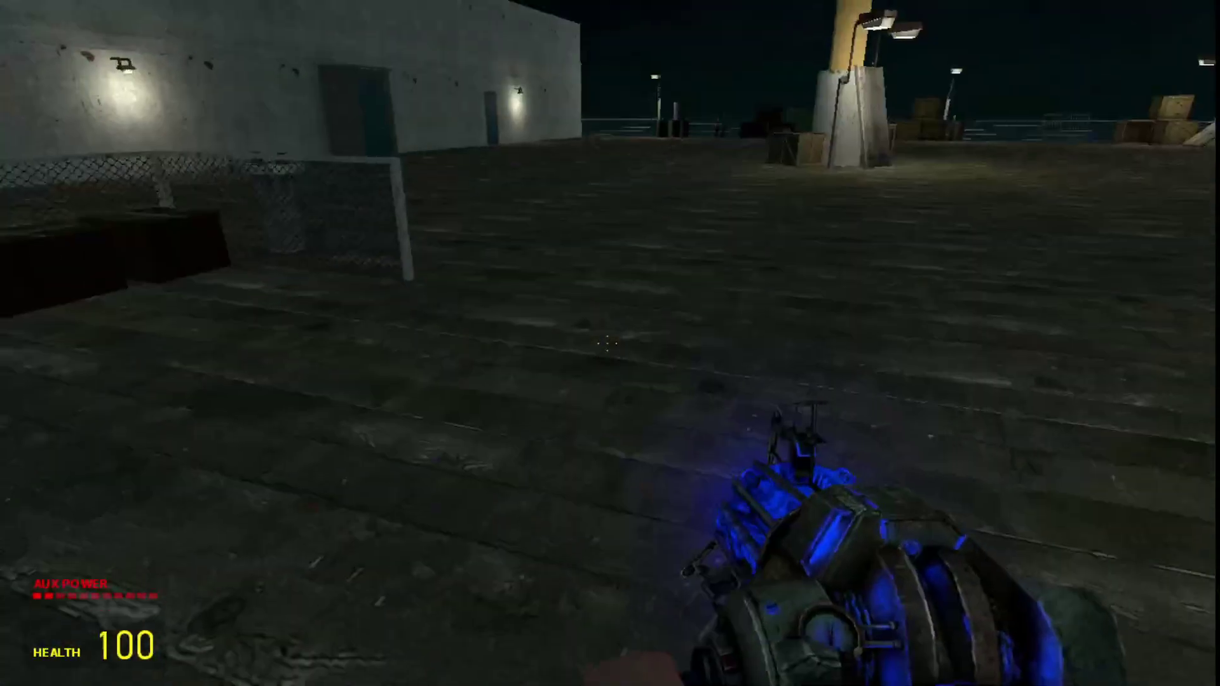
Spawn Roxanne Wolf beside the player and undo her after dying
{"action": "key", "text": "q"}
{"action": "left_click", "coordinate": [306, 591]}
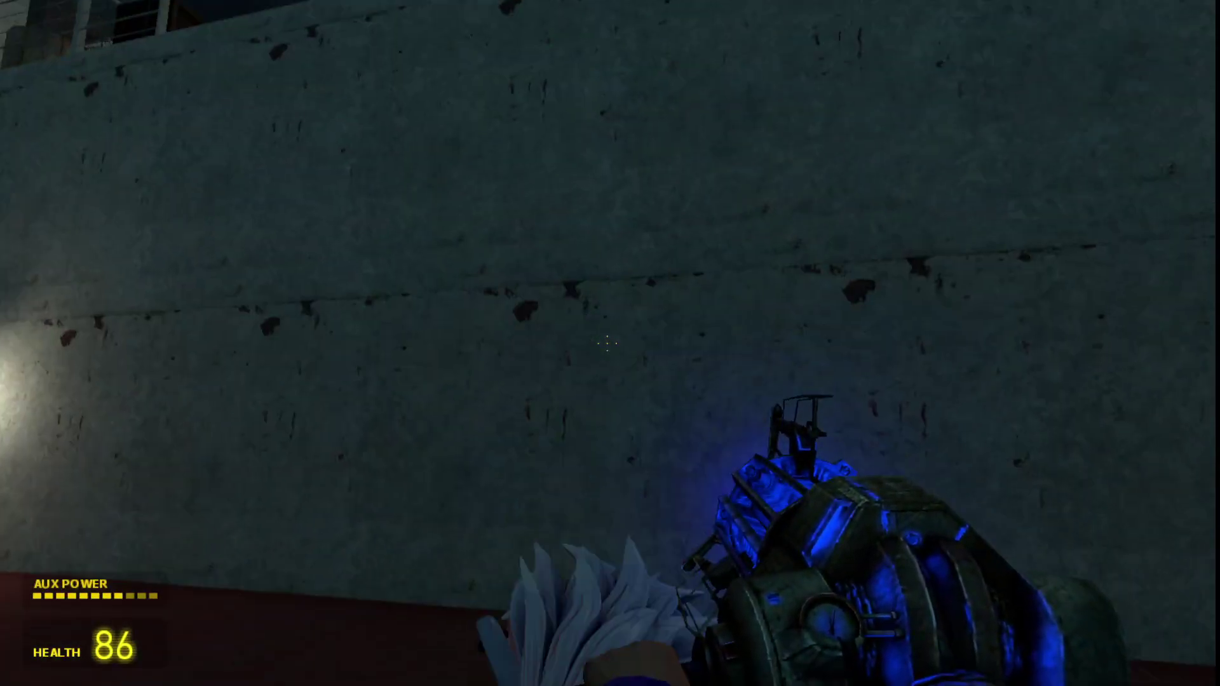
{"action": "key", "text": "z"}
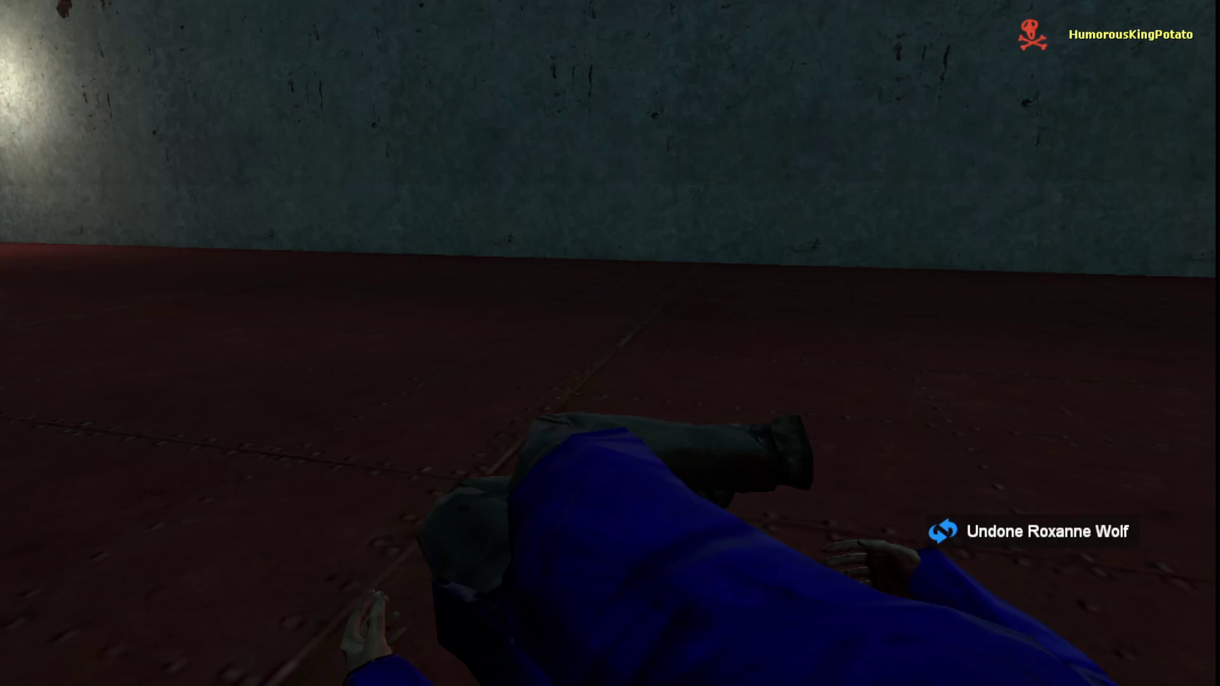
Respawn and fly over the ship to its railed mast platform
{"action": "key", "text": "space"}
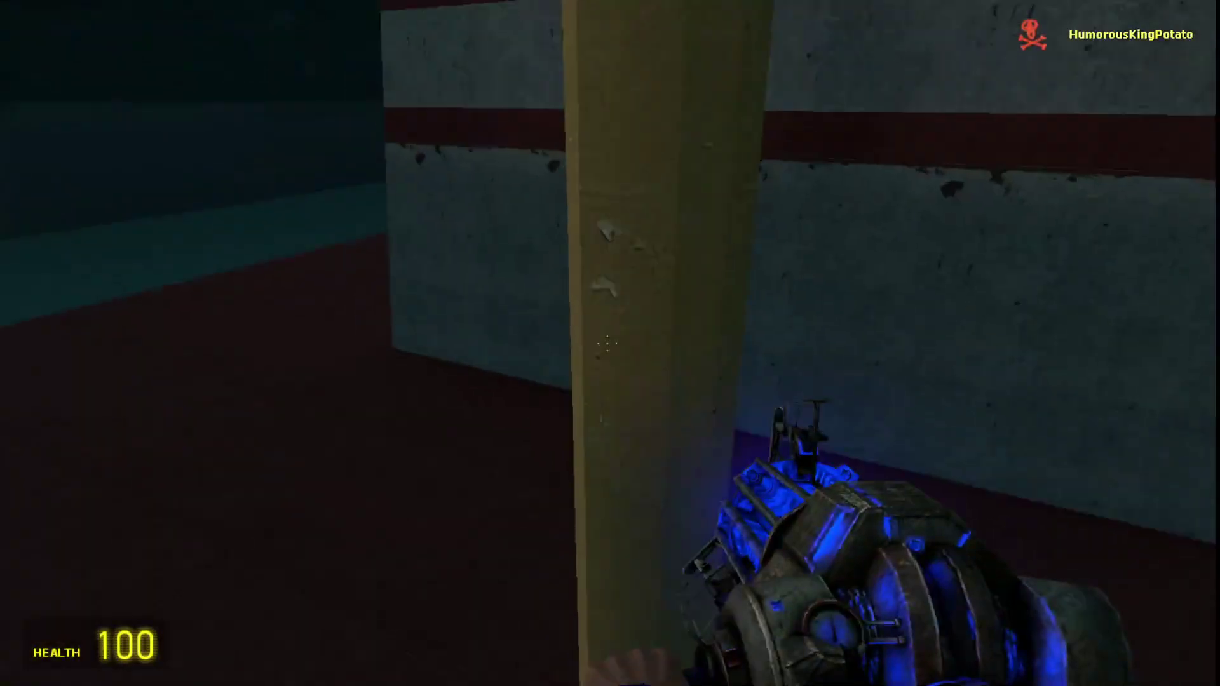
{"action": "key", "text": "w"}
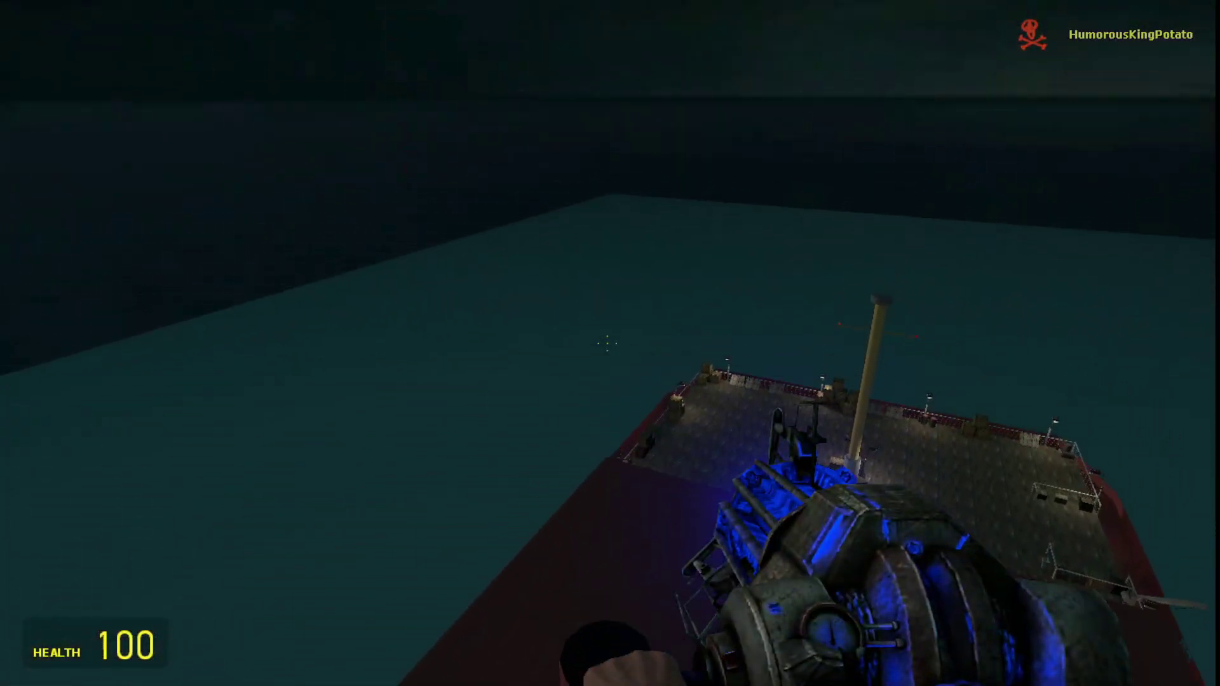
{"action": "key", "text": "shift"}
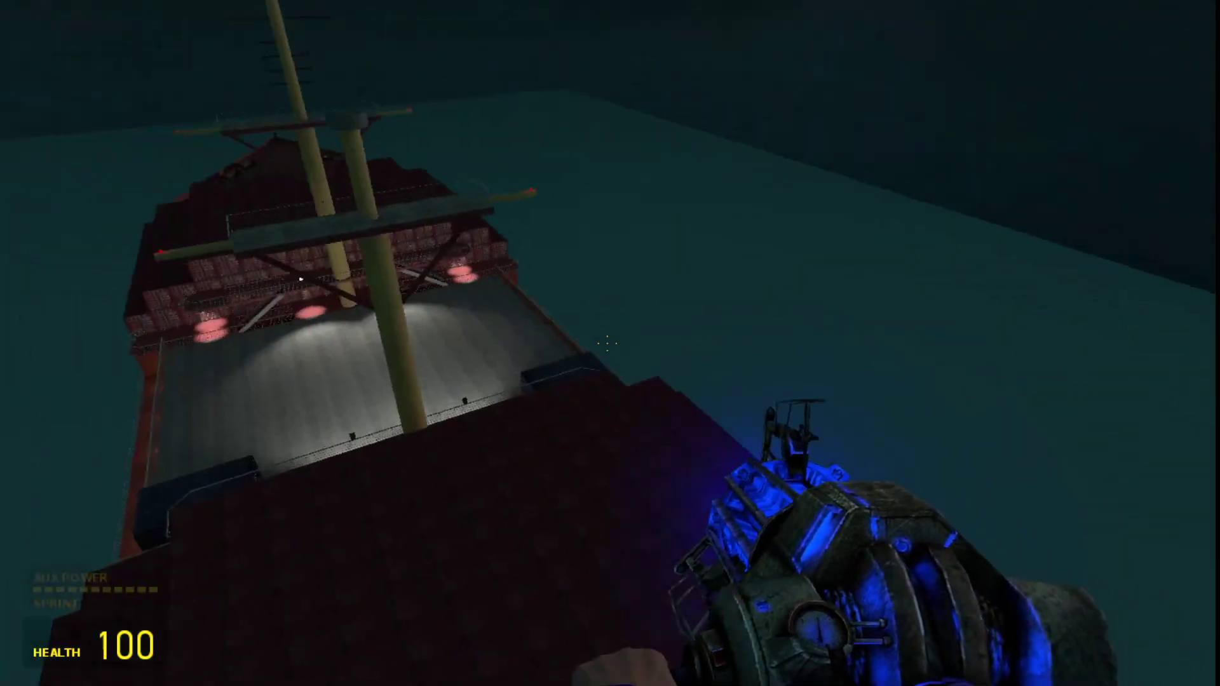
{"action": "key", "text": "w"}
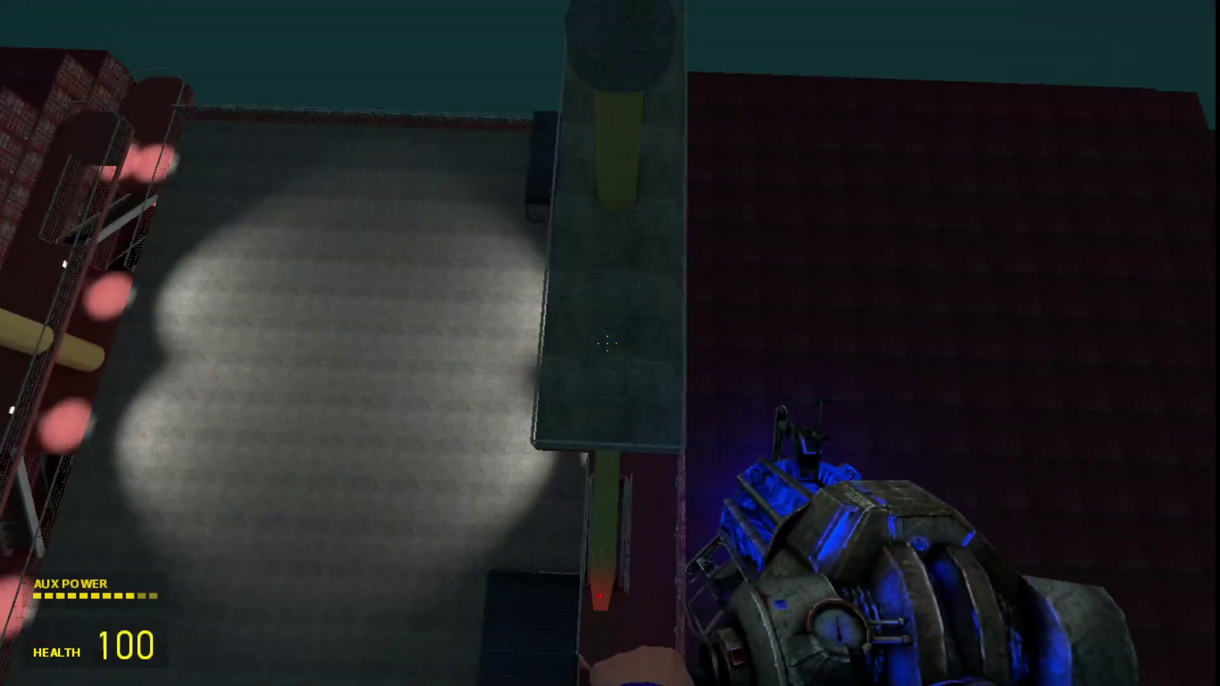
{"action": "key", "text": "s"}
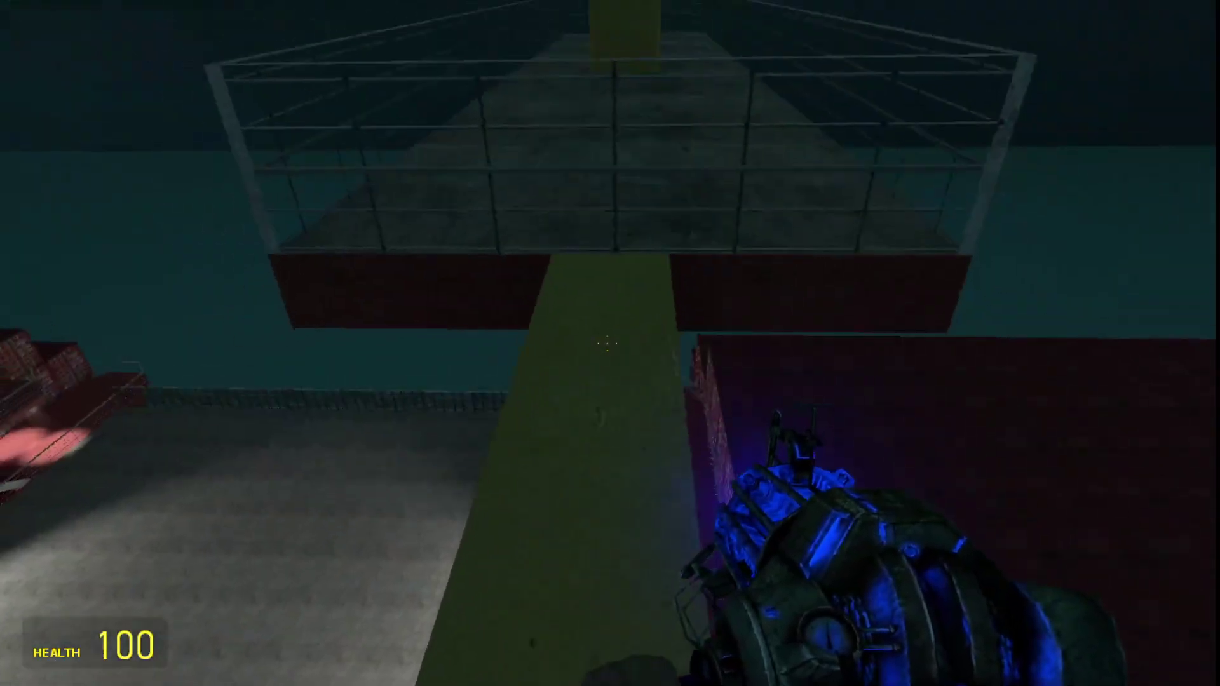
Spawn Roxanne Wolf on the mast platform and let her kill the player
{"action": "key", "text": "q"}
{"action": "left_click", "coordinate": [297, 496]}
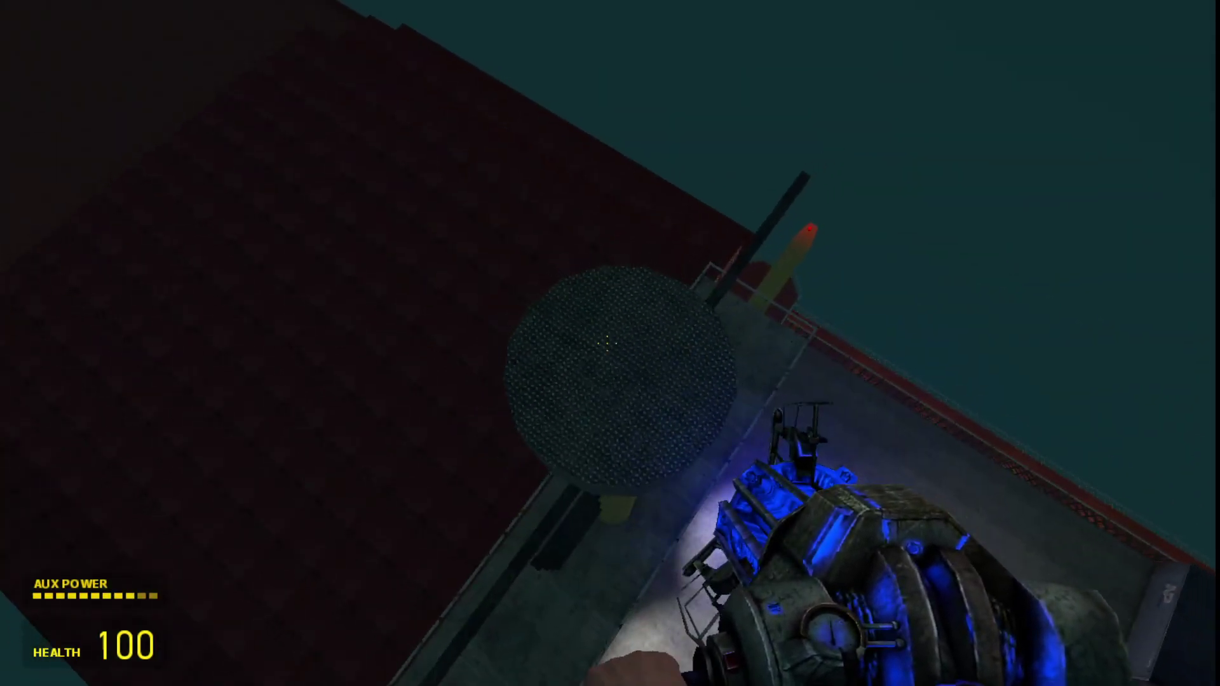
{"action": "key", "text": "q"}
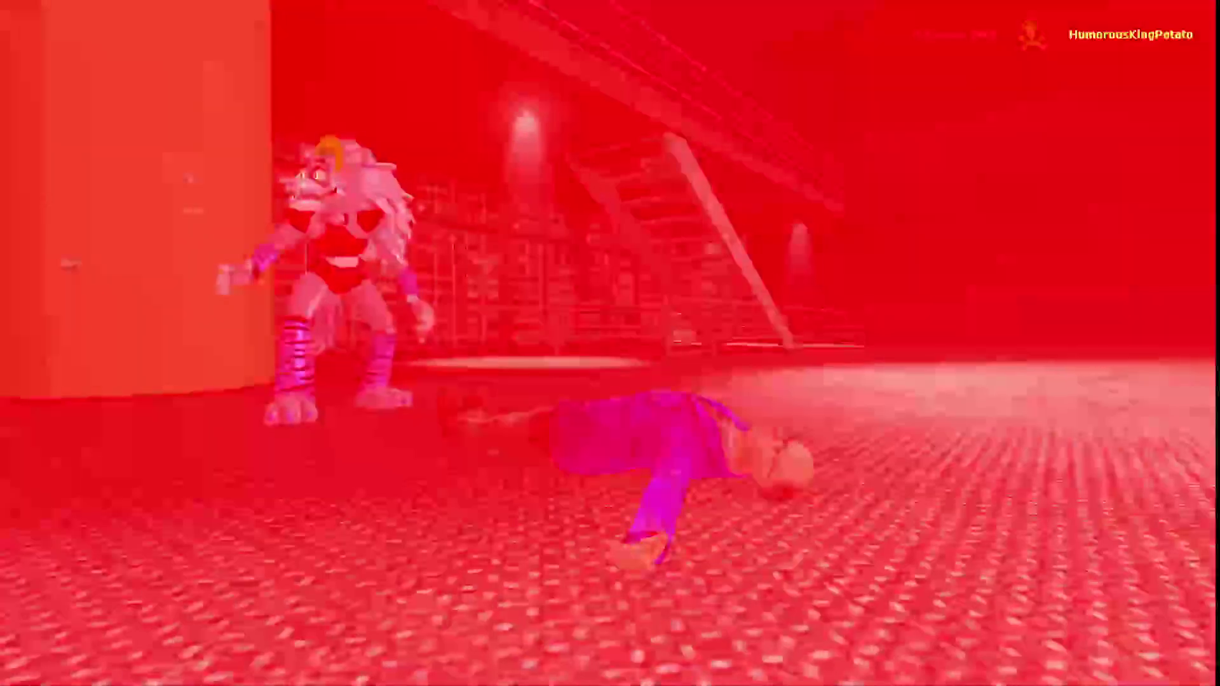
Undo Roxanne Wolf, noclip up over the ship's deck, and bring up the FNaF NPC list
{"action": "key", "text": "z"}
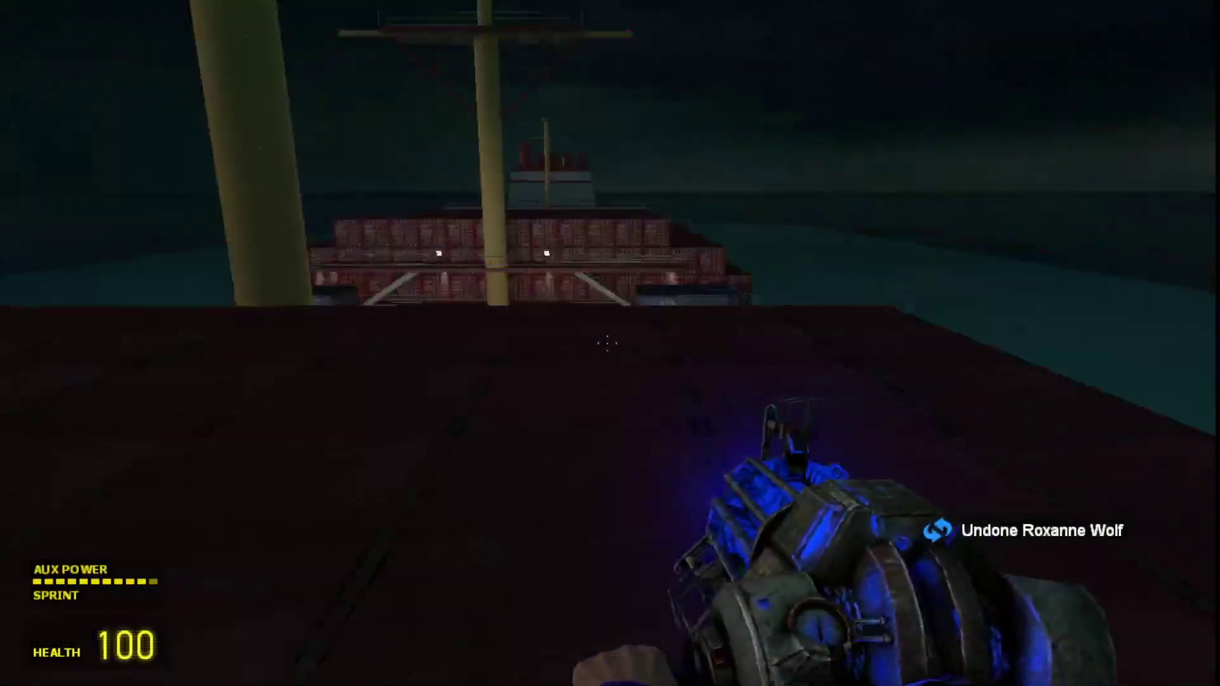
{"action": "key", "text": "w"}
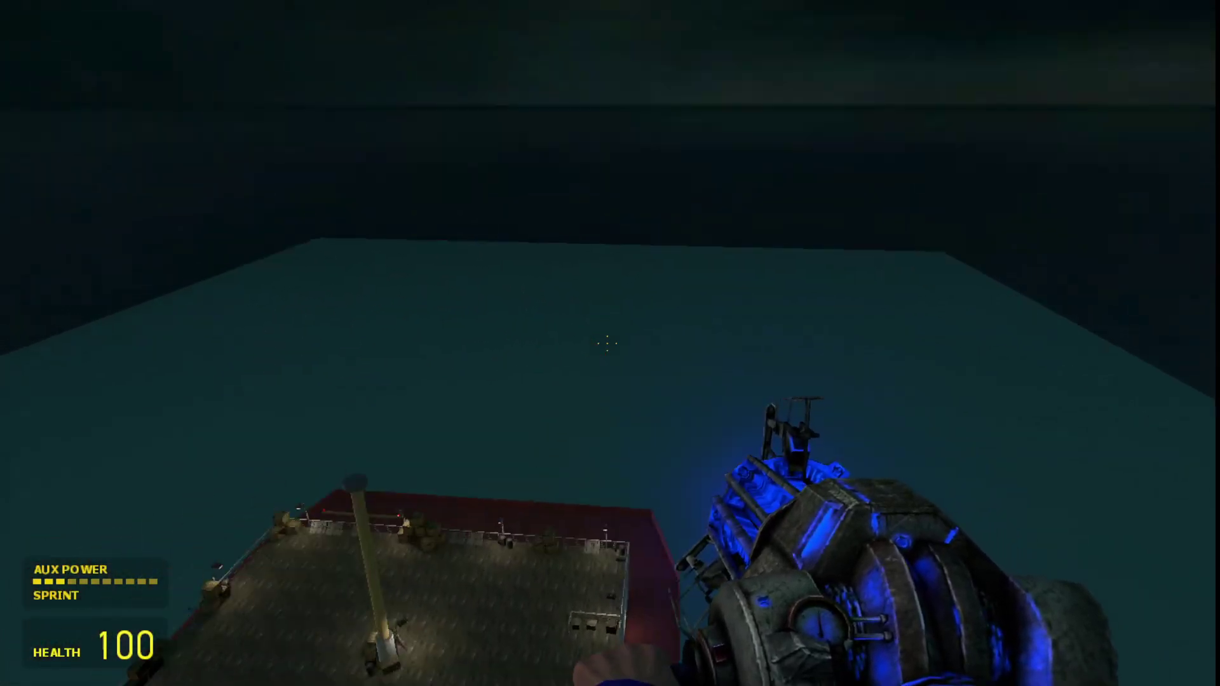
{"action": "key", "text": "w"}
{"action": "key", "text": "w"}
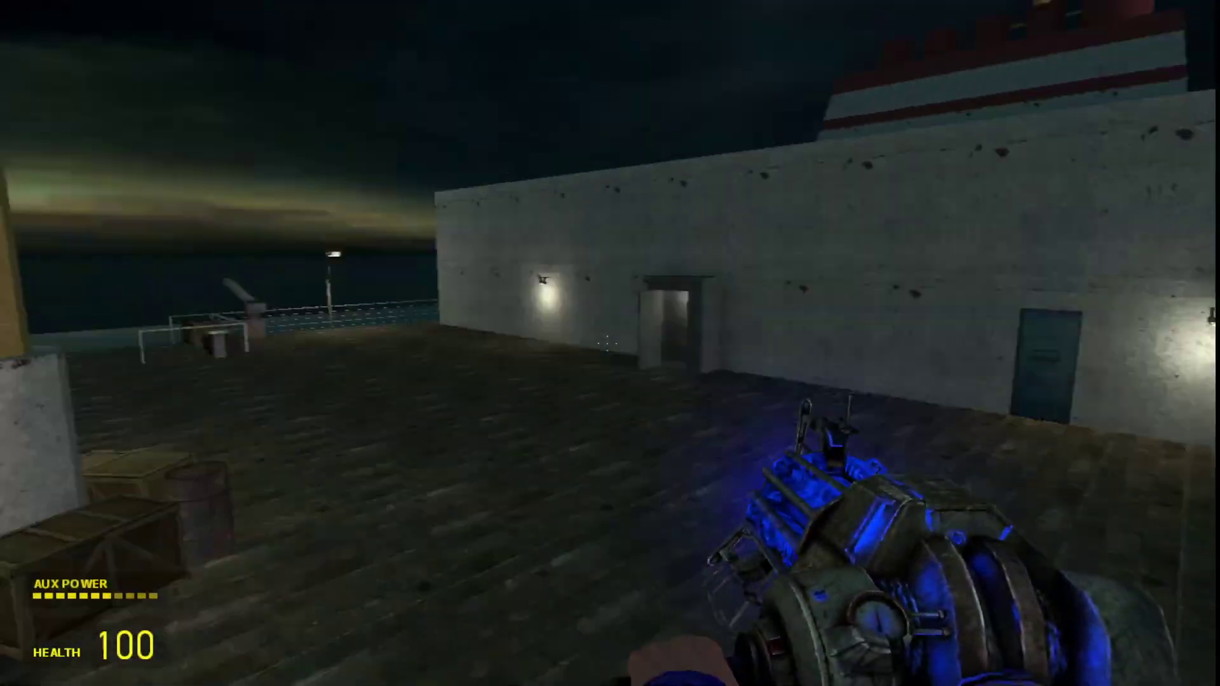
{"action": "key", "text": "q"}
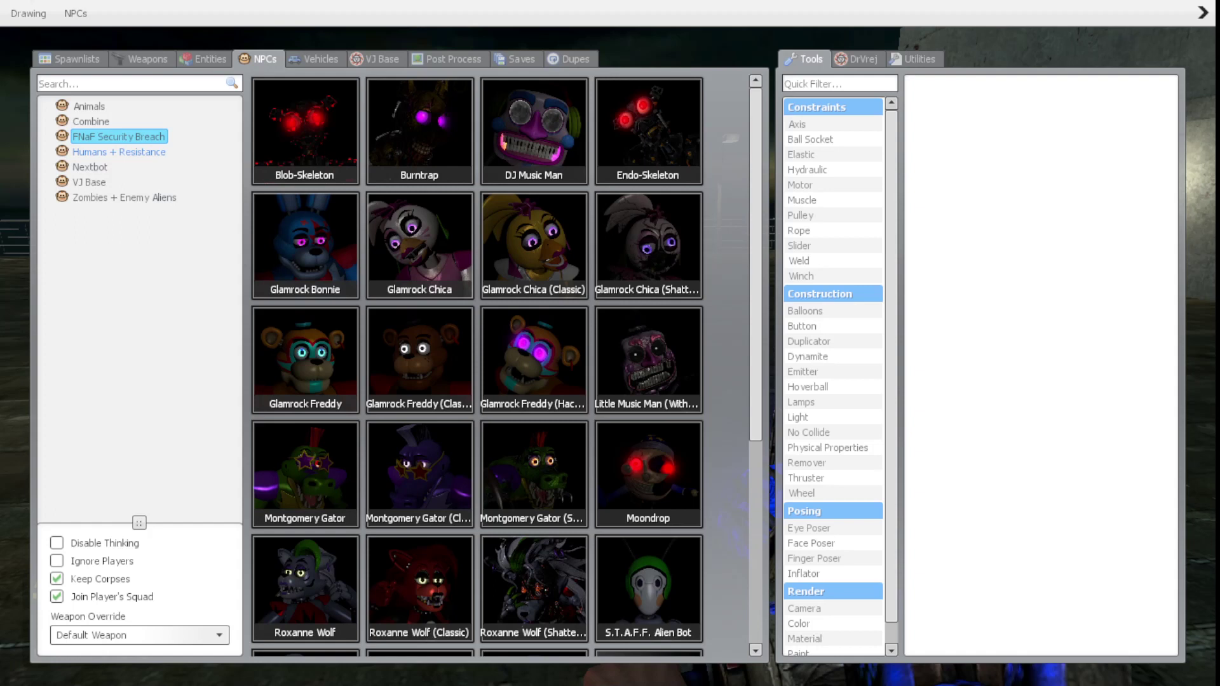
Load Fast Zombie from Zombies + Enemy Aliens into the Creator tool and spawn three across the deck
{"action": "left_click", "coordinate": [124, 197]}
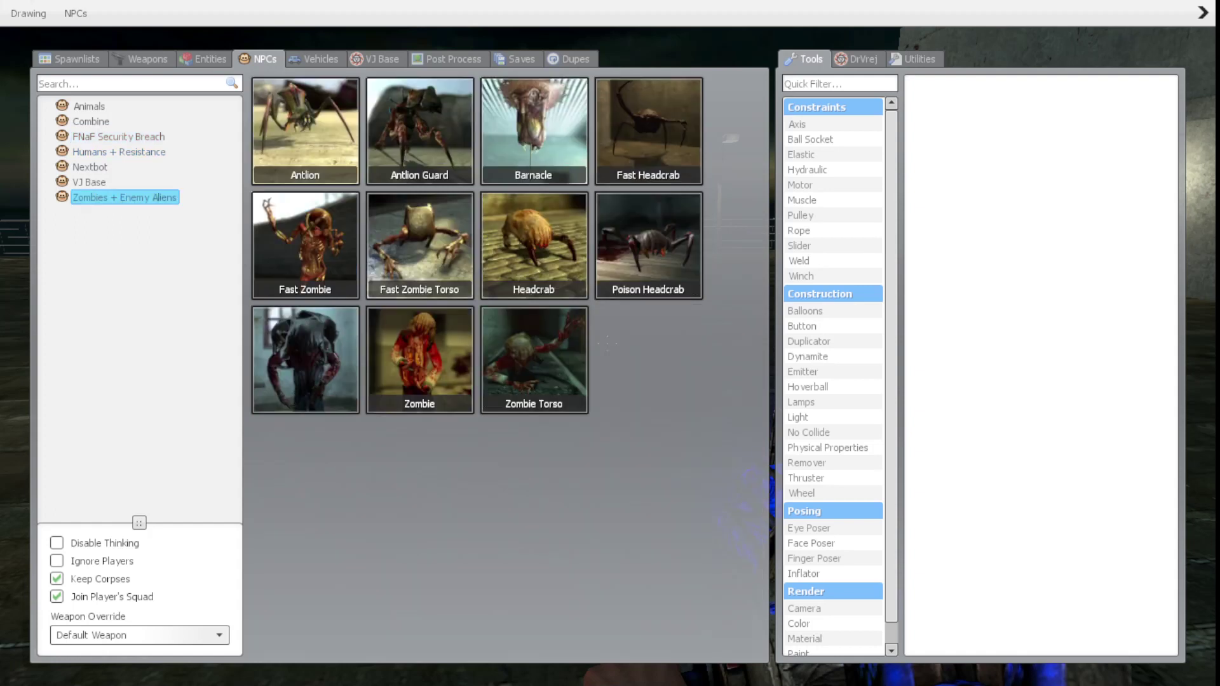
{"action": "left_click", "coordinate": [395, 283]}
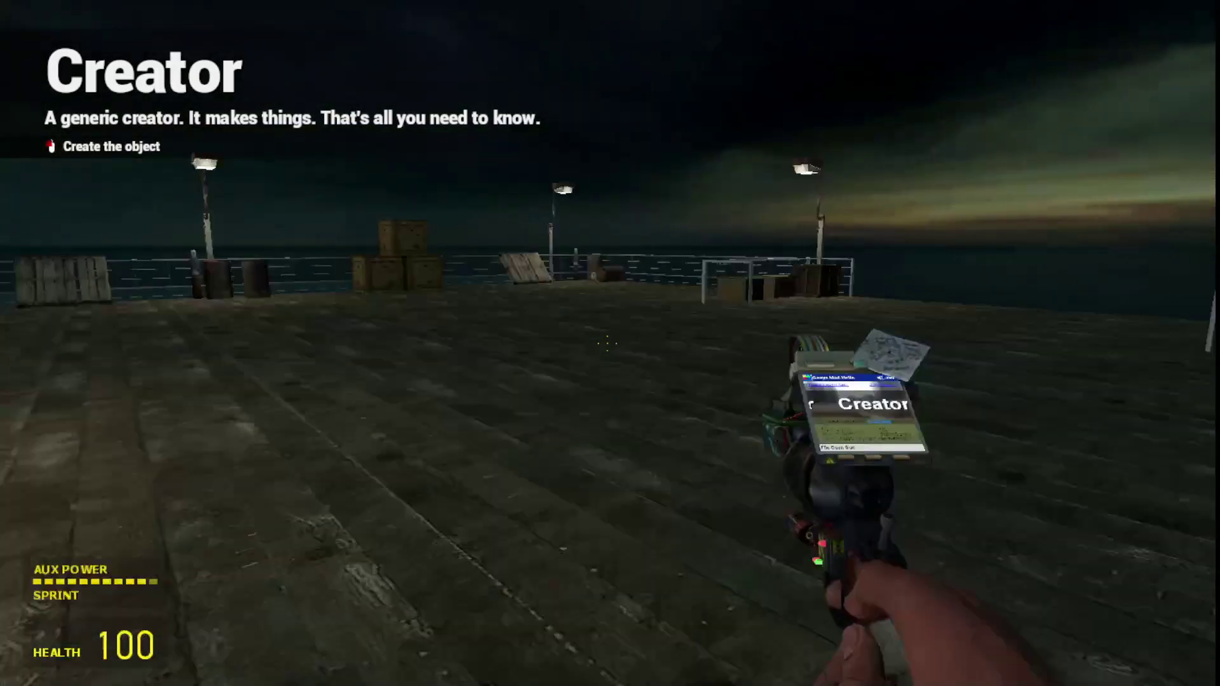
{"action": "left_click", "coordinate": [607, 344]}
{"action": "left_click", "coordinate": [608, 343]}
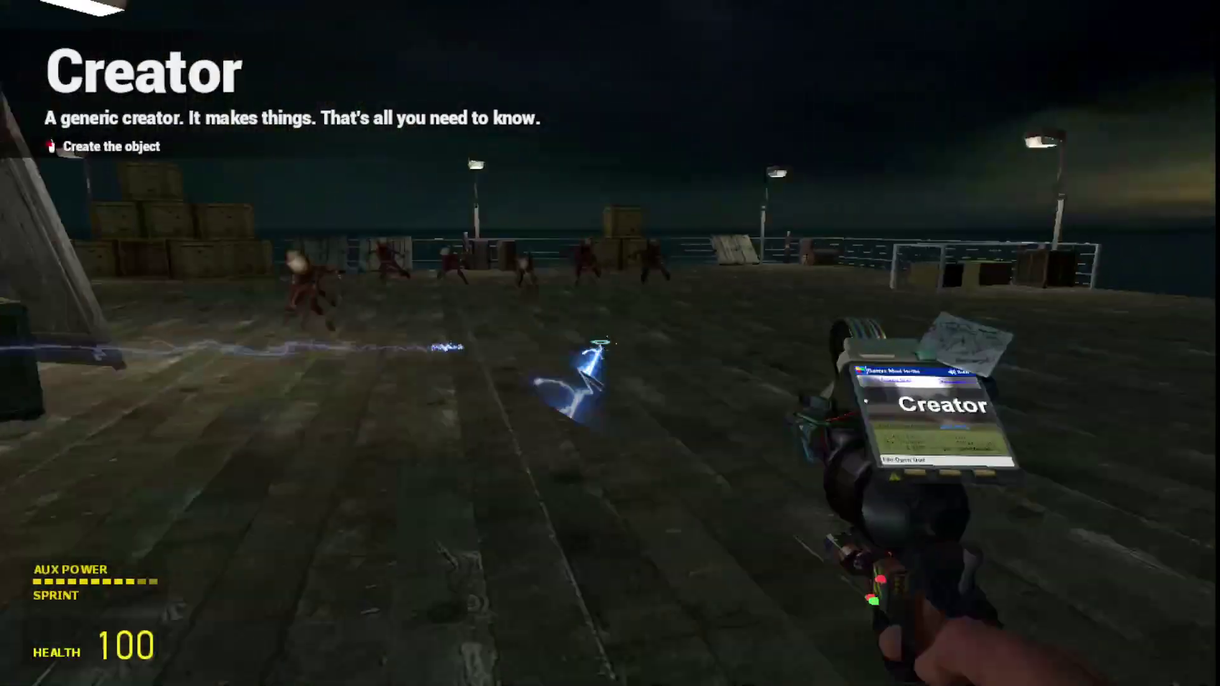
{"action": "left_click", "coordinate": [607, 344]}
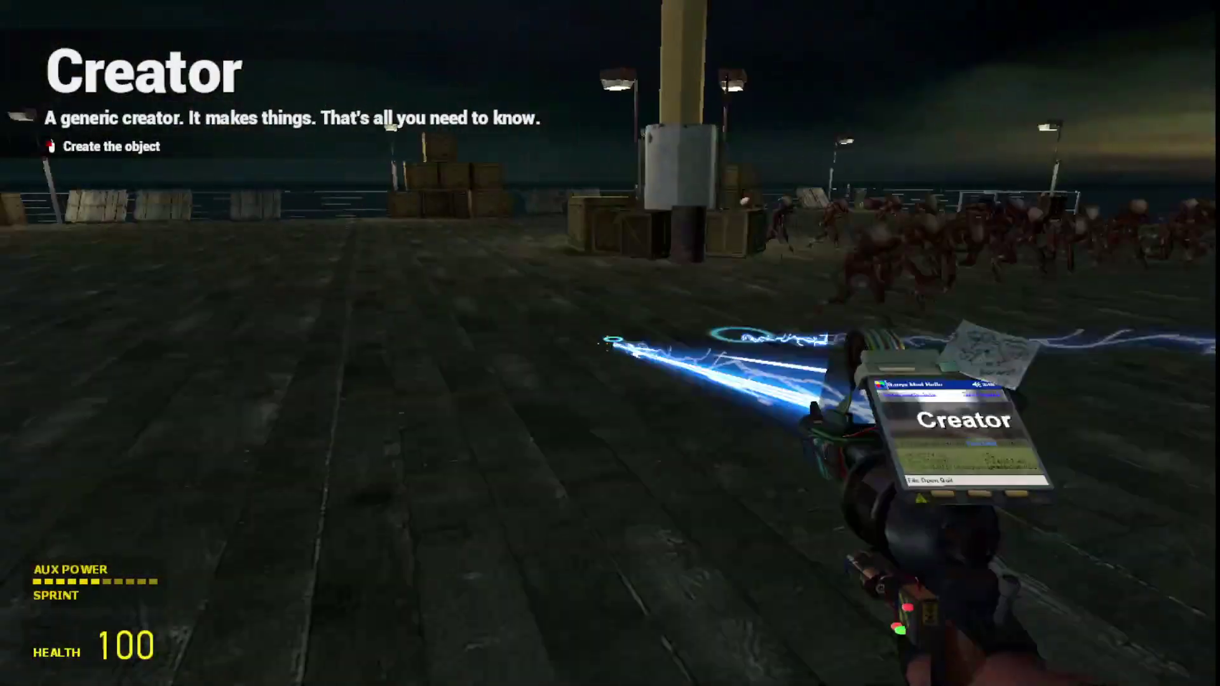
{"action": "key", "text": "1"}
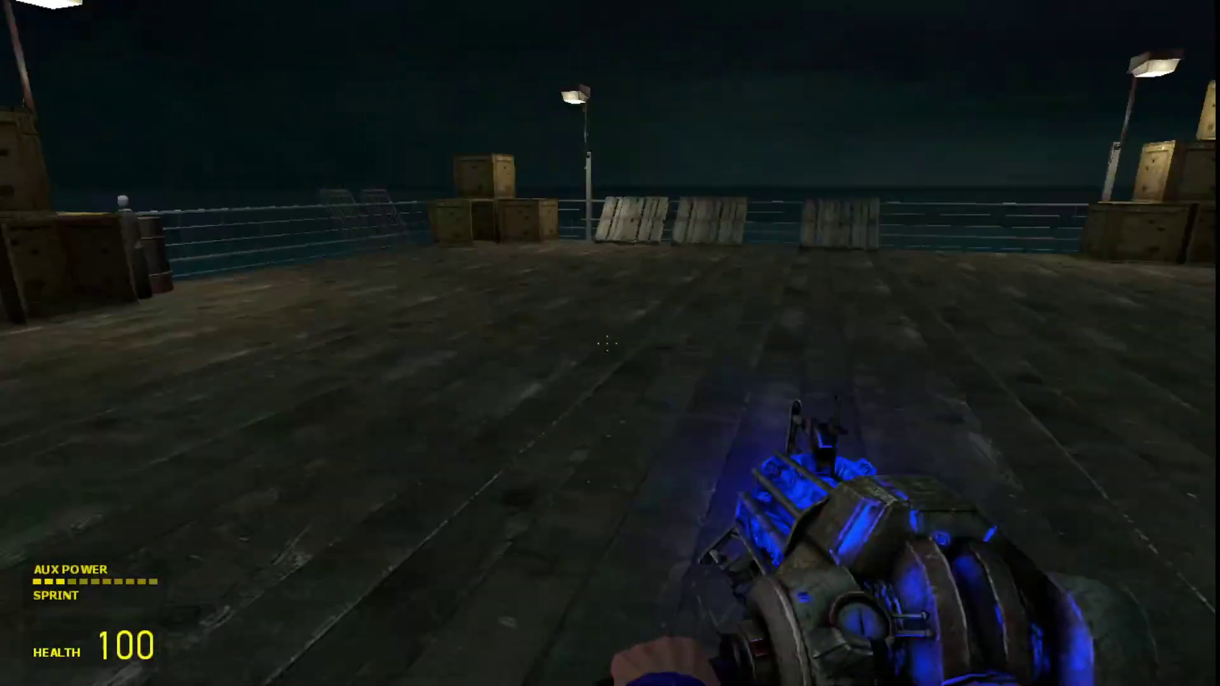
Show the FNaF Security Breach list, fly over the ship and undo the fast zombies
{"action": "key", "text": "q"}
{"action": "left_click", "coordinate": [119, 136]}
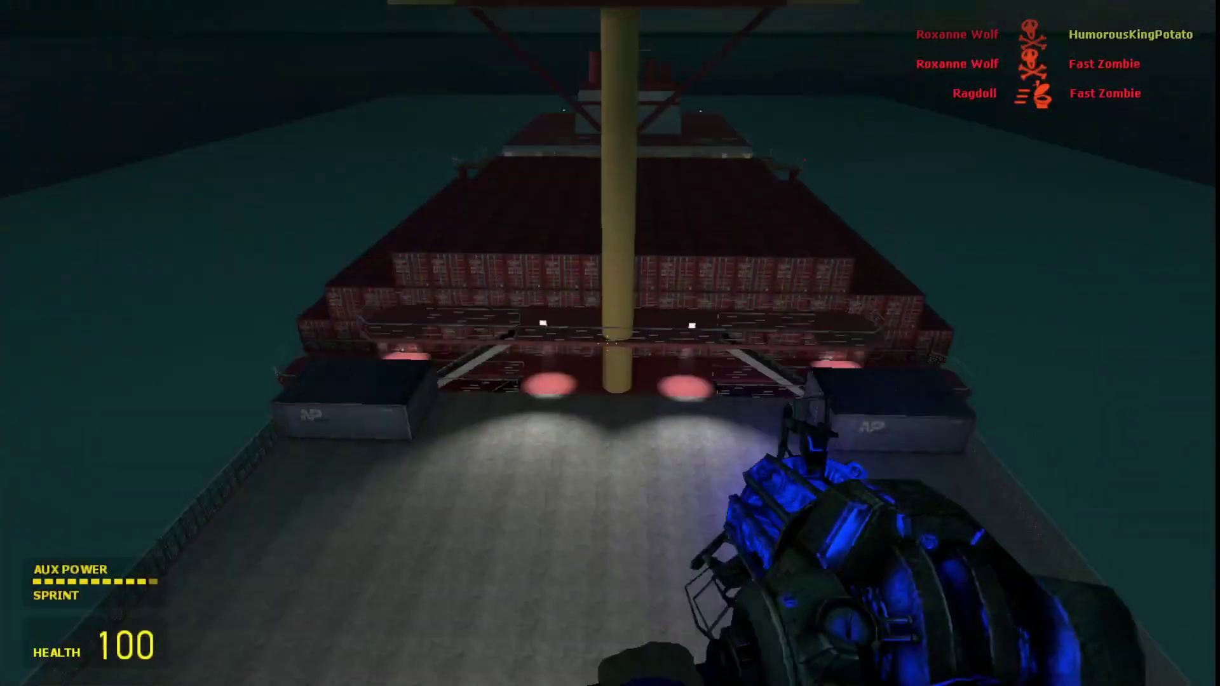
{"action": "key", "text": "w"}
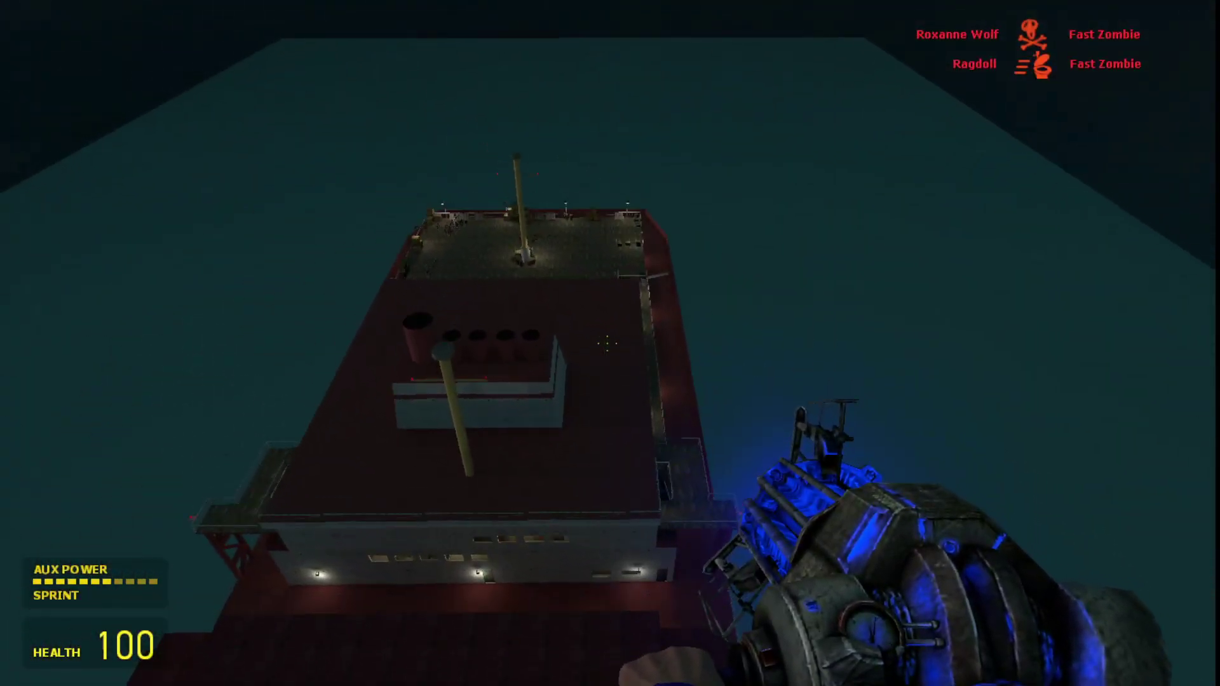
{"action": "key", "text": "w"}
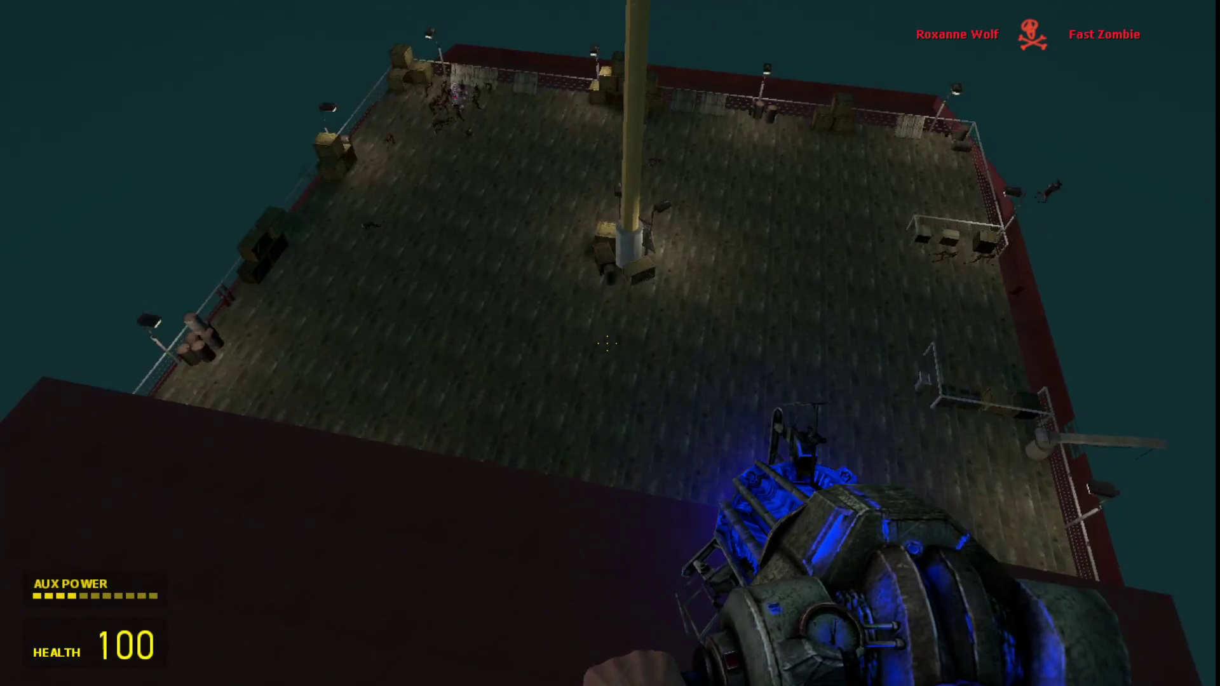
{"action": "key", "text": "d"}
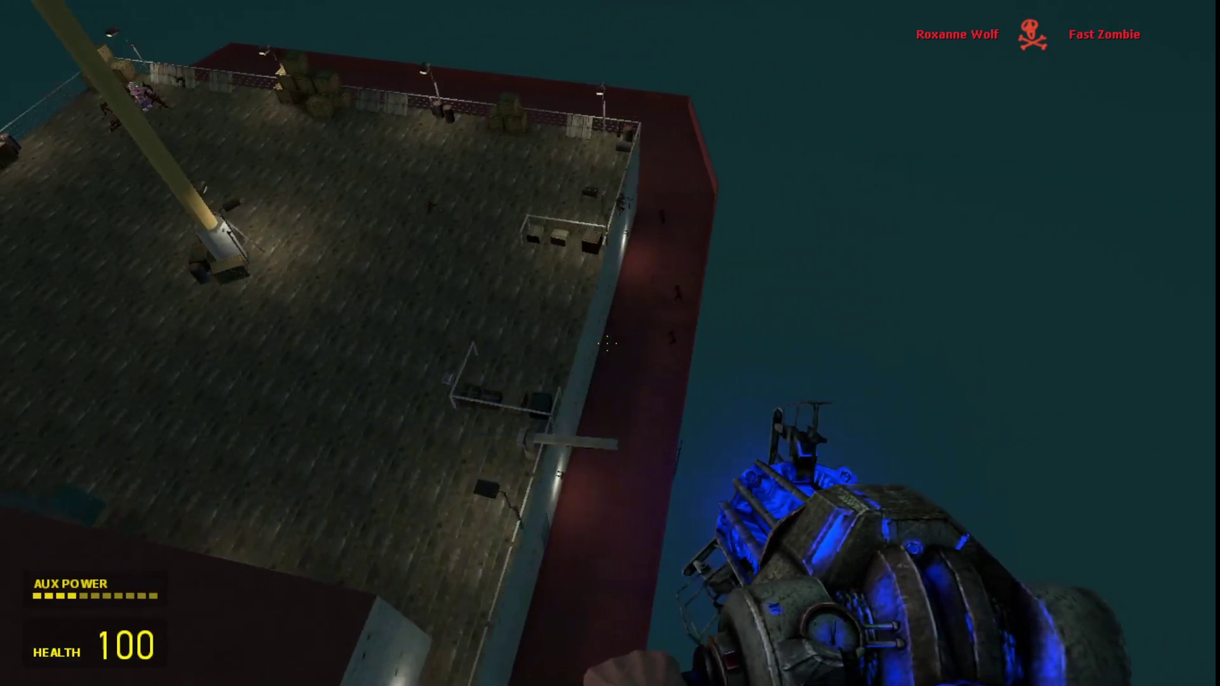
{"action": "key", "text": "a"}
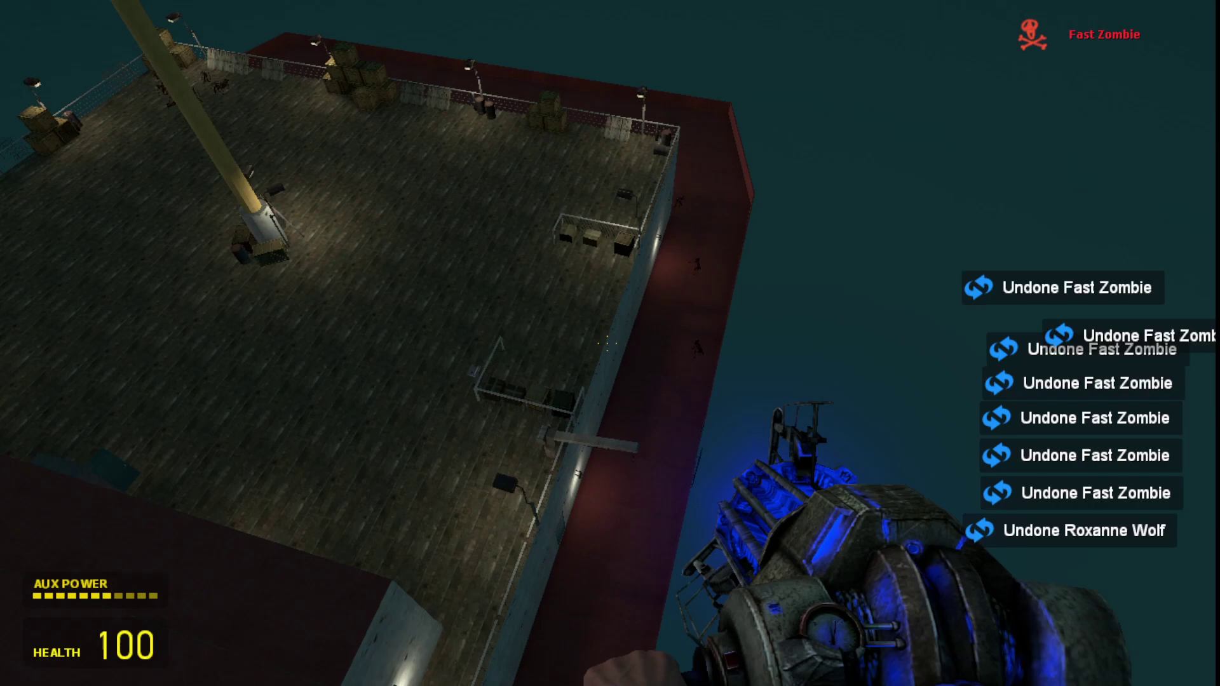
{"action": "key", "text": "z"}
{"action": "key", "text": "z"}
{"action": "key", "text": "z"}
{"action": "key", "text": "z"}
{"action": "key", "text": "z"}
{"action": "key", "text": "z"}
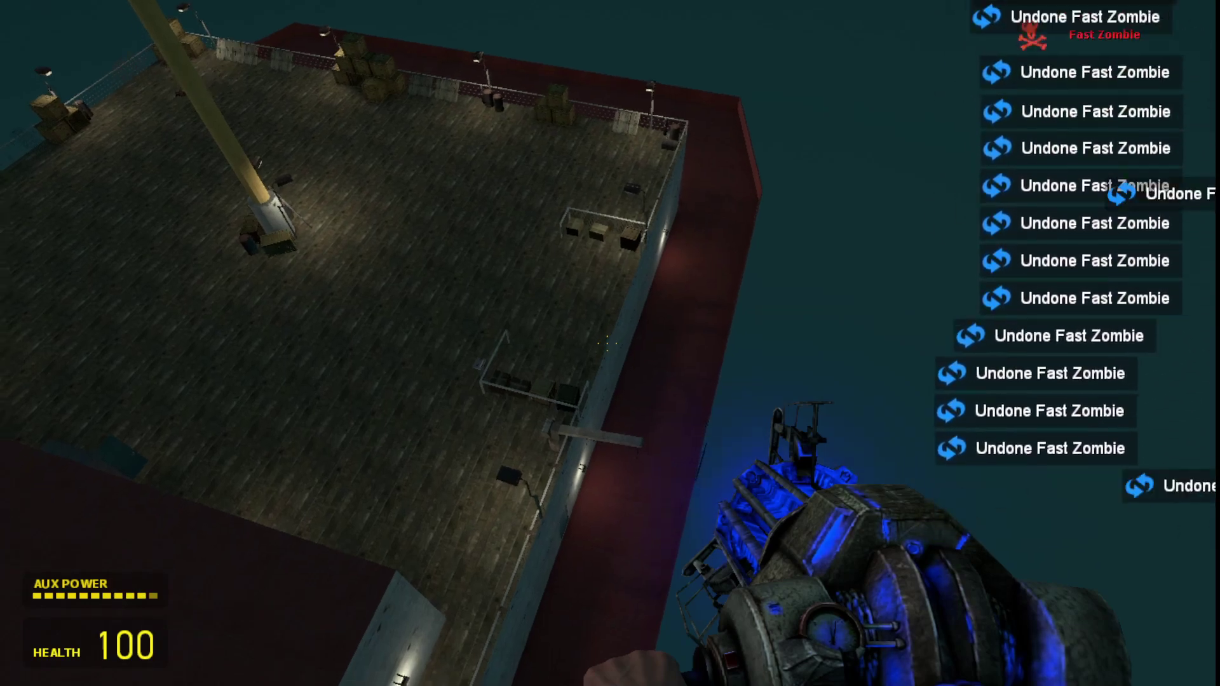
Drop onto the deck, walk along the pier toward the building, and reopen the NPC list
{"action": "key", "text": "w"}
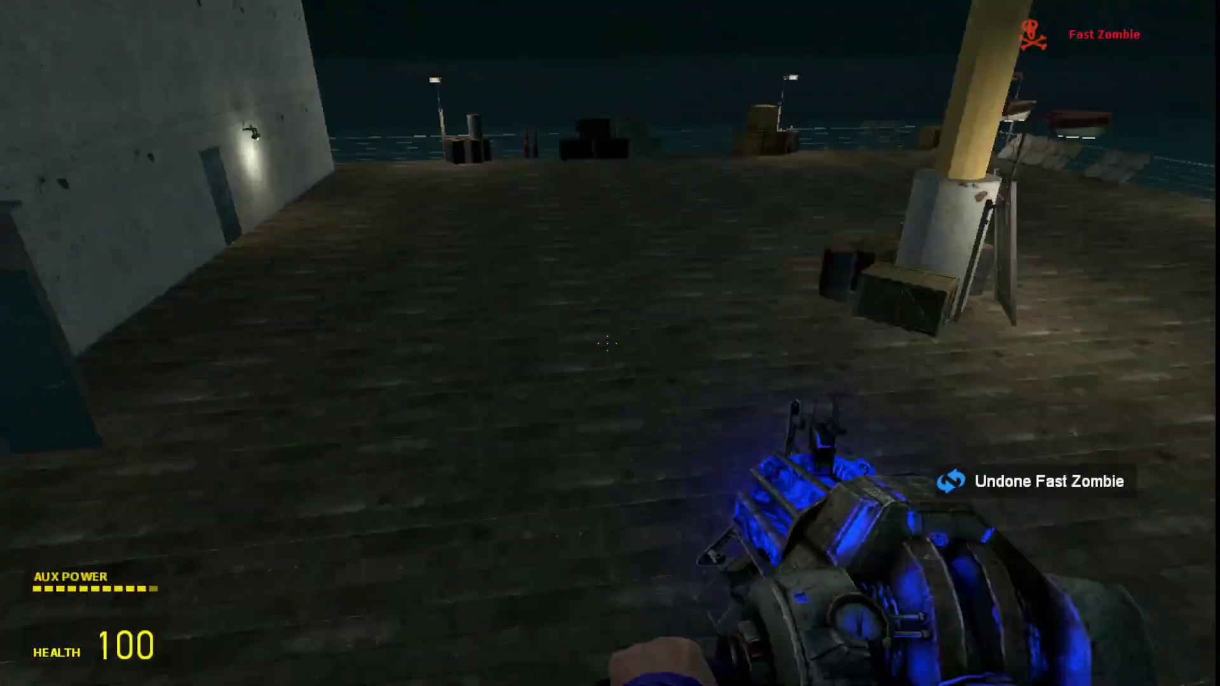
{"action": "key", "text": "w"}
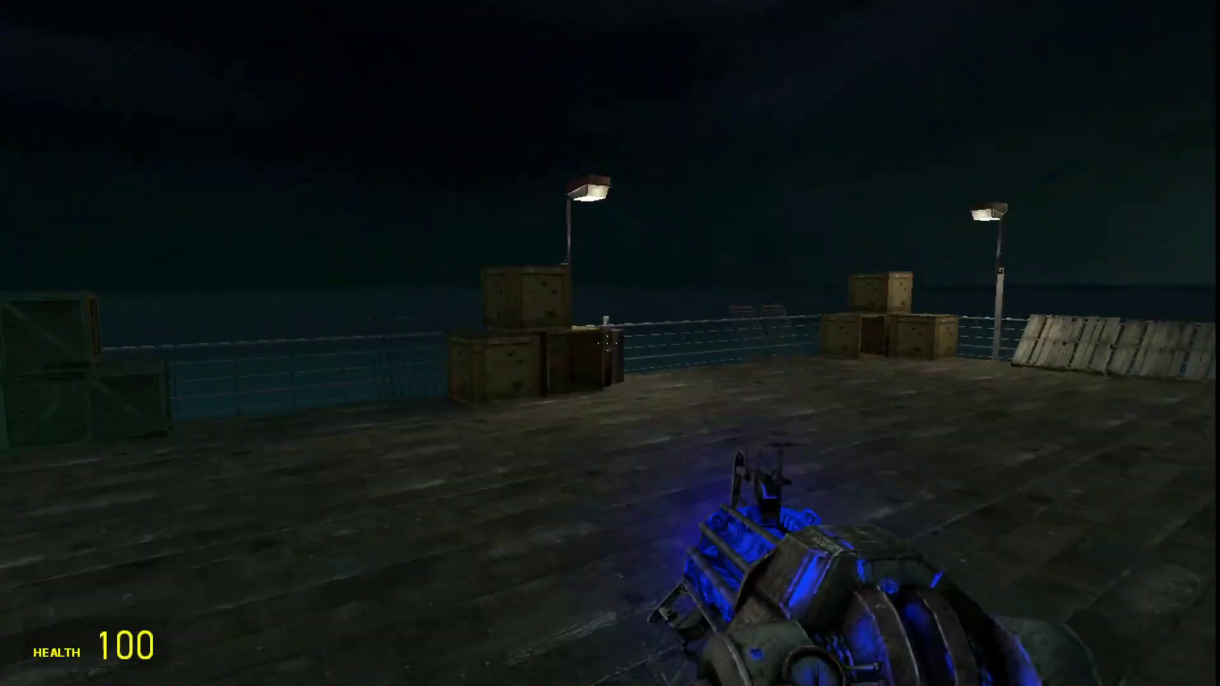
{"action": "key", "text": "w"}
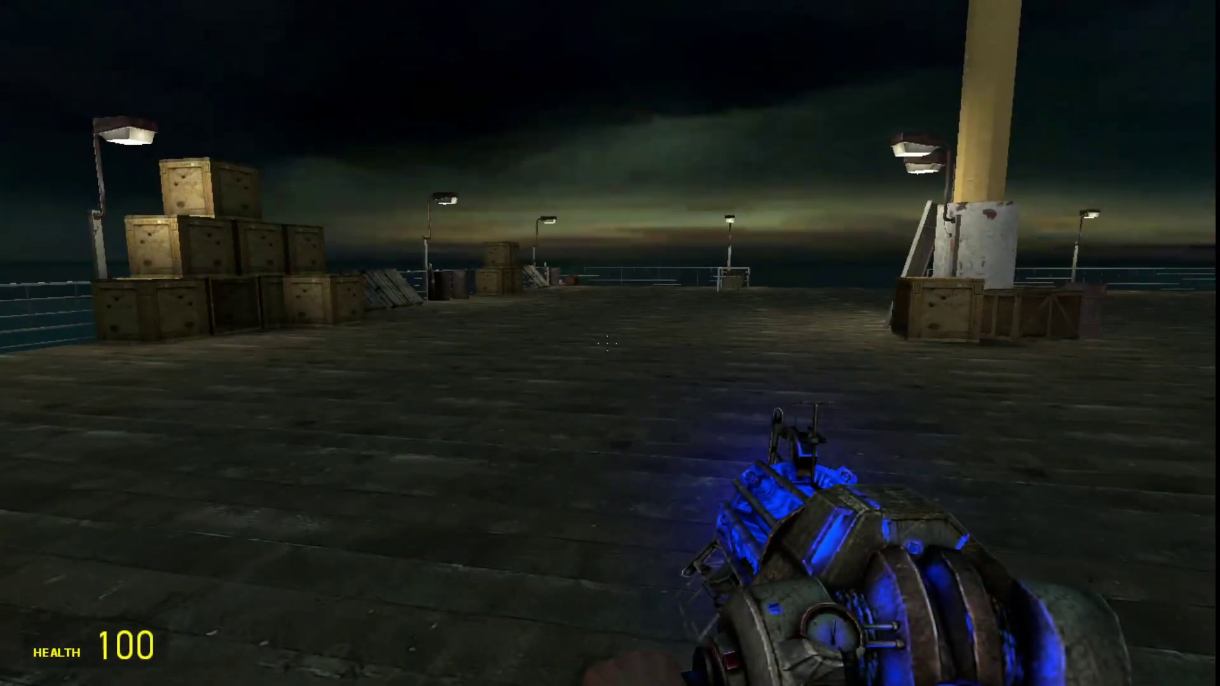
{"action": "key", "text": "w"}
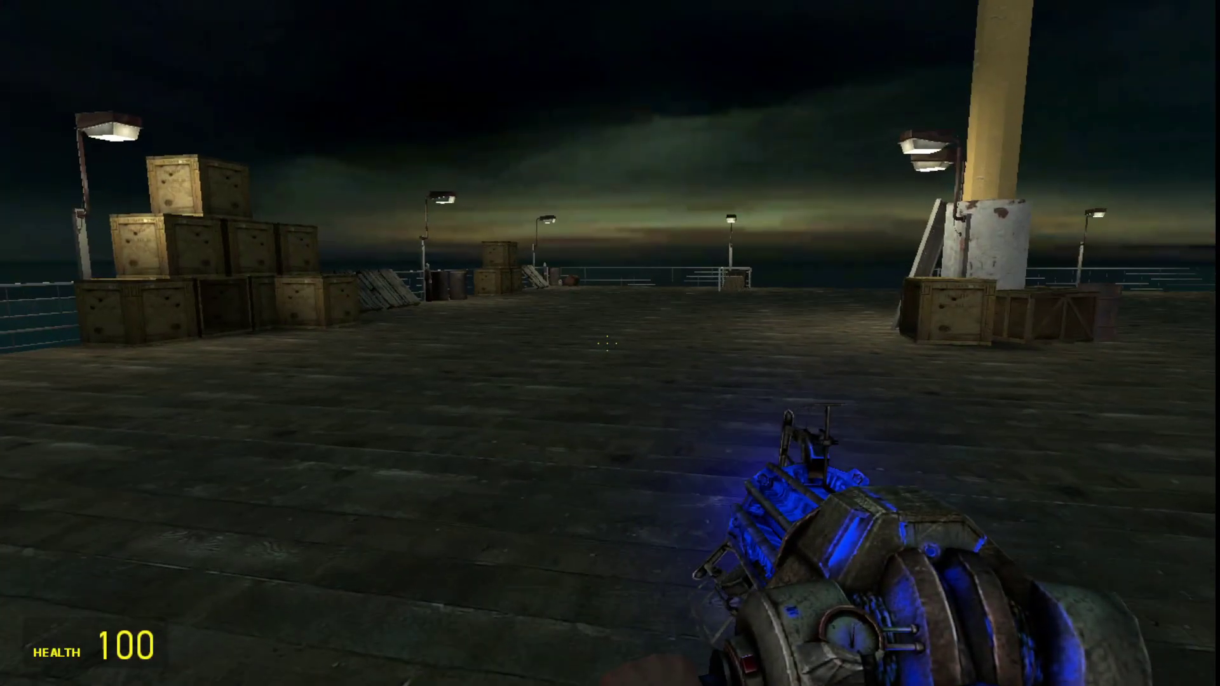
{"action": "key", "text": "w"}
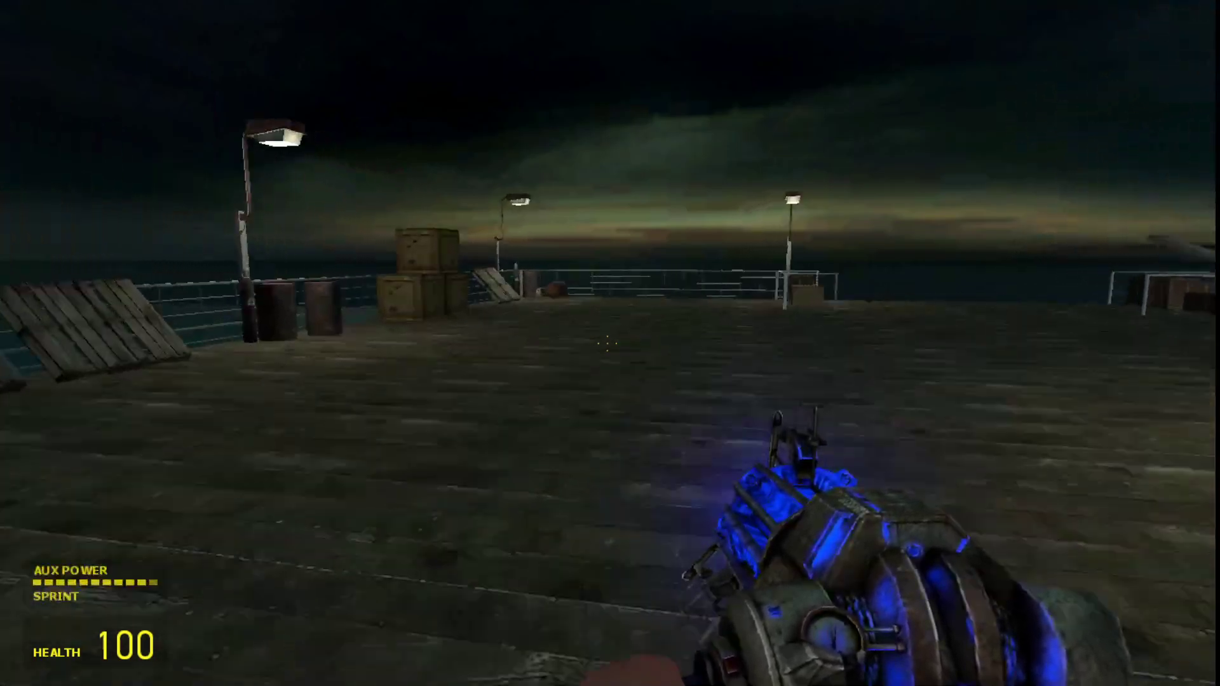
{"action": "key", "text": "q"}
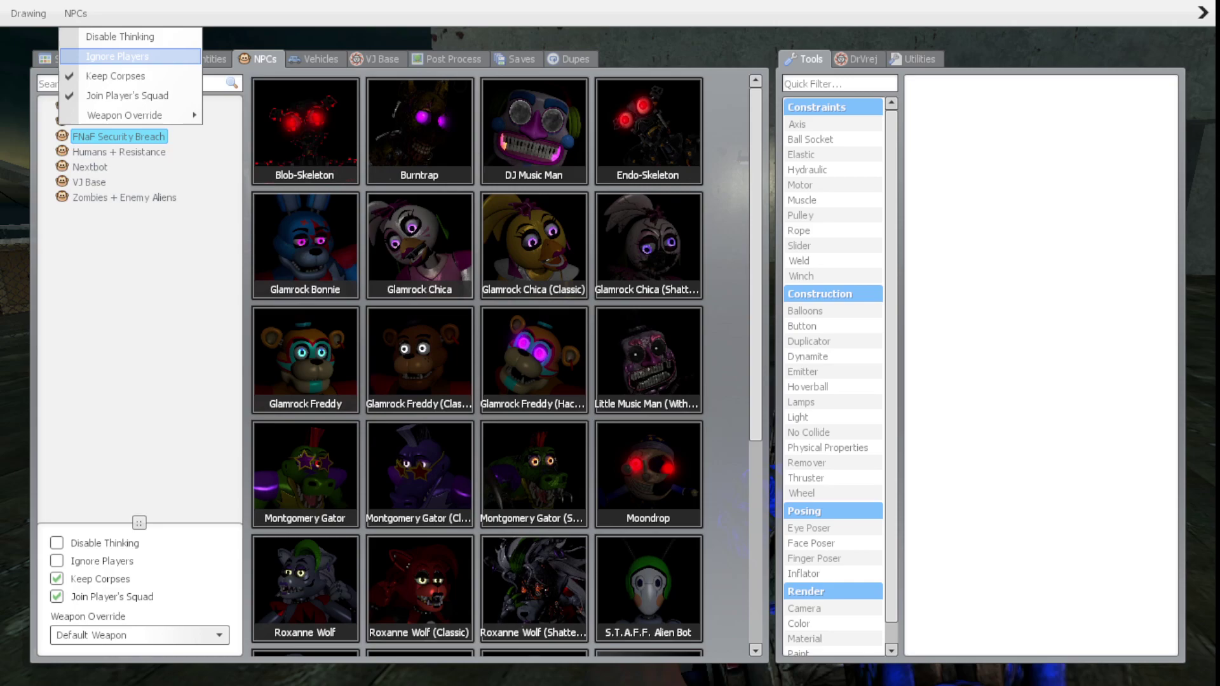
Spawn a Zombies + Enemy Aliens NPC with the toolgun, then return to the FNaF Security Breach list
{"action": "key", "text": "q"}
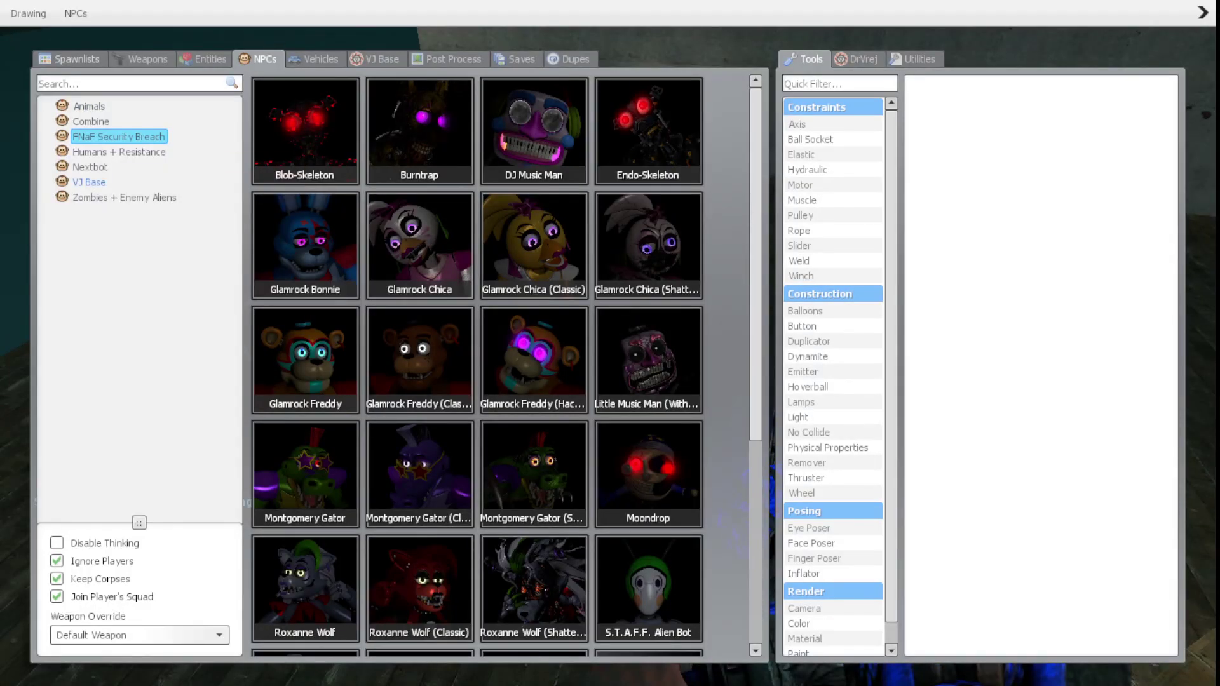
{"action": "left_click", "coordinate": [124, 197]}
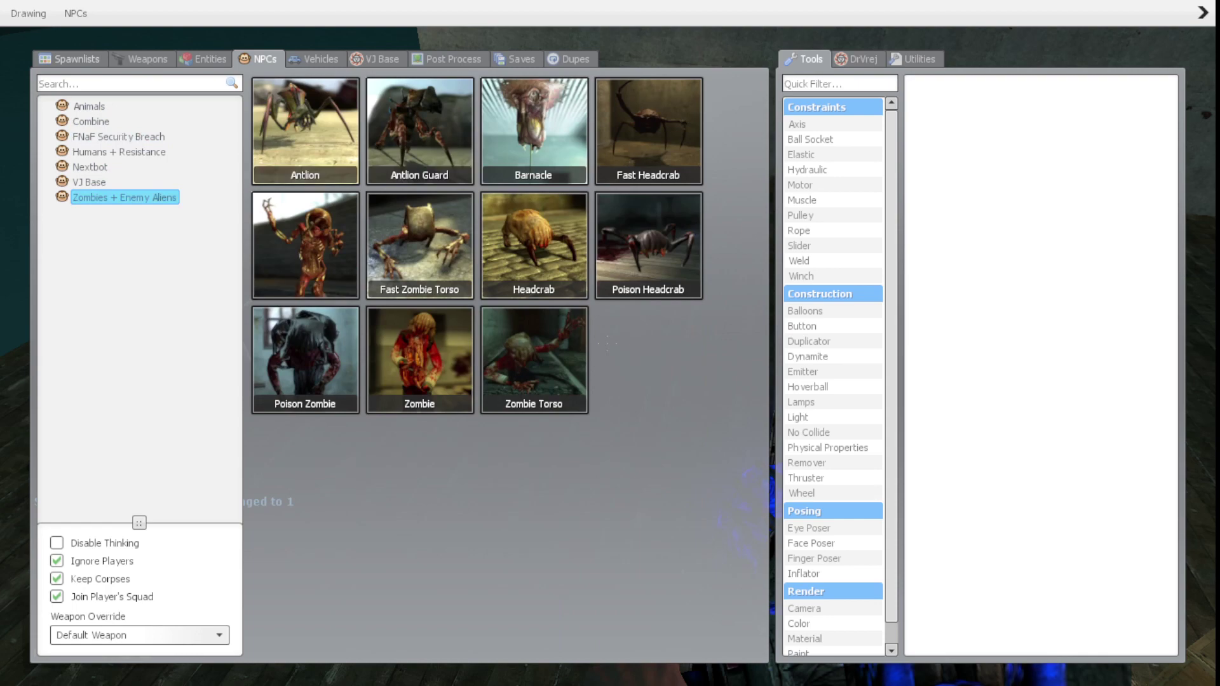
{"action": "left_click", "coordinate": [395, 285]}
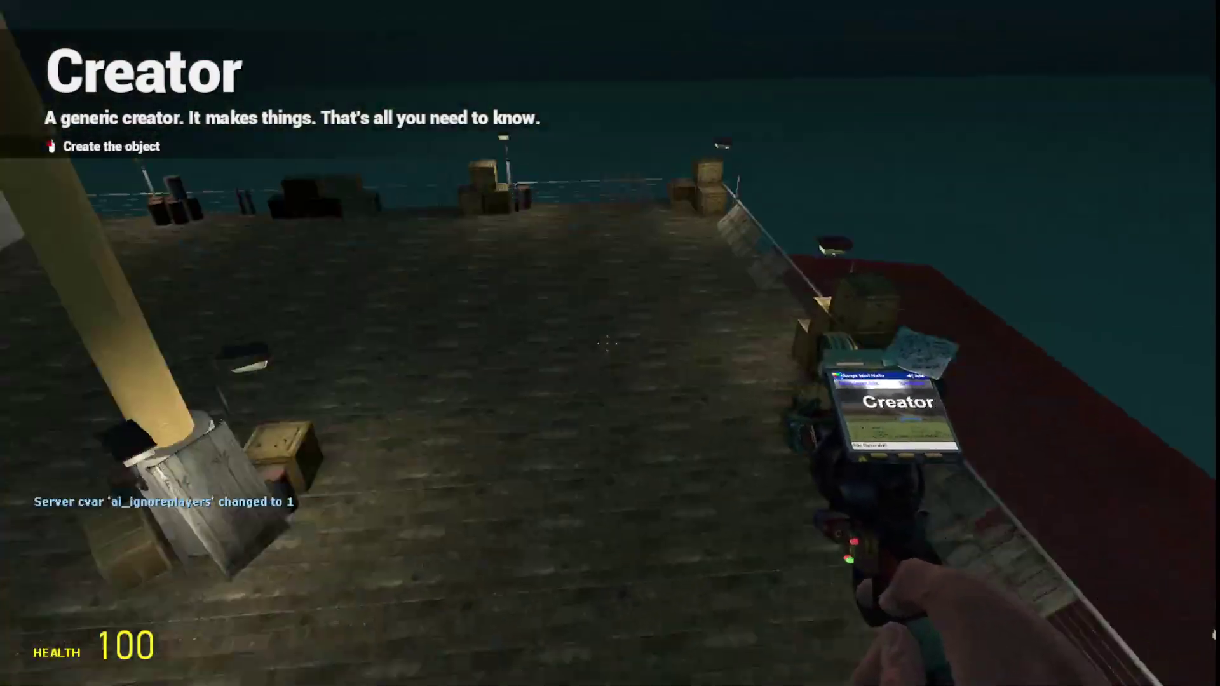
{"action": "key", "text": "q"}
{"action": "left_click", "coordinate": [499, 371]}
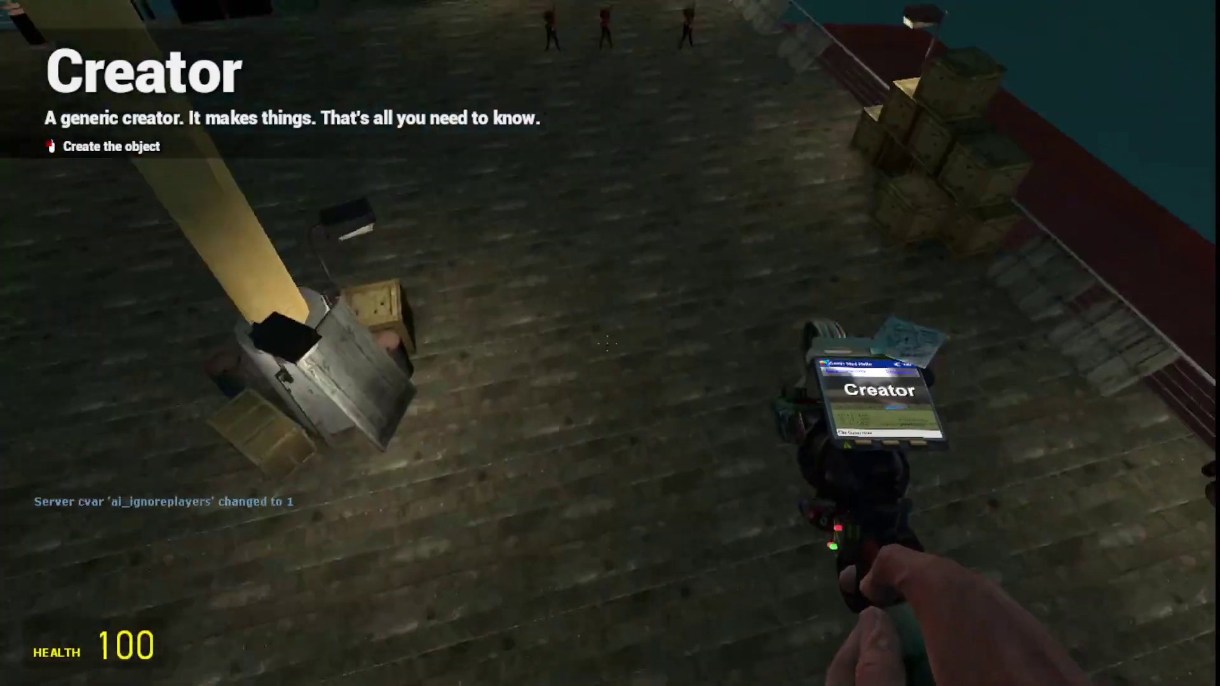
{"action": "left_click", "coordinate": [607, 341]}
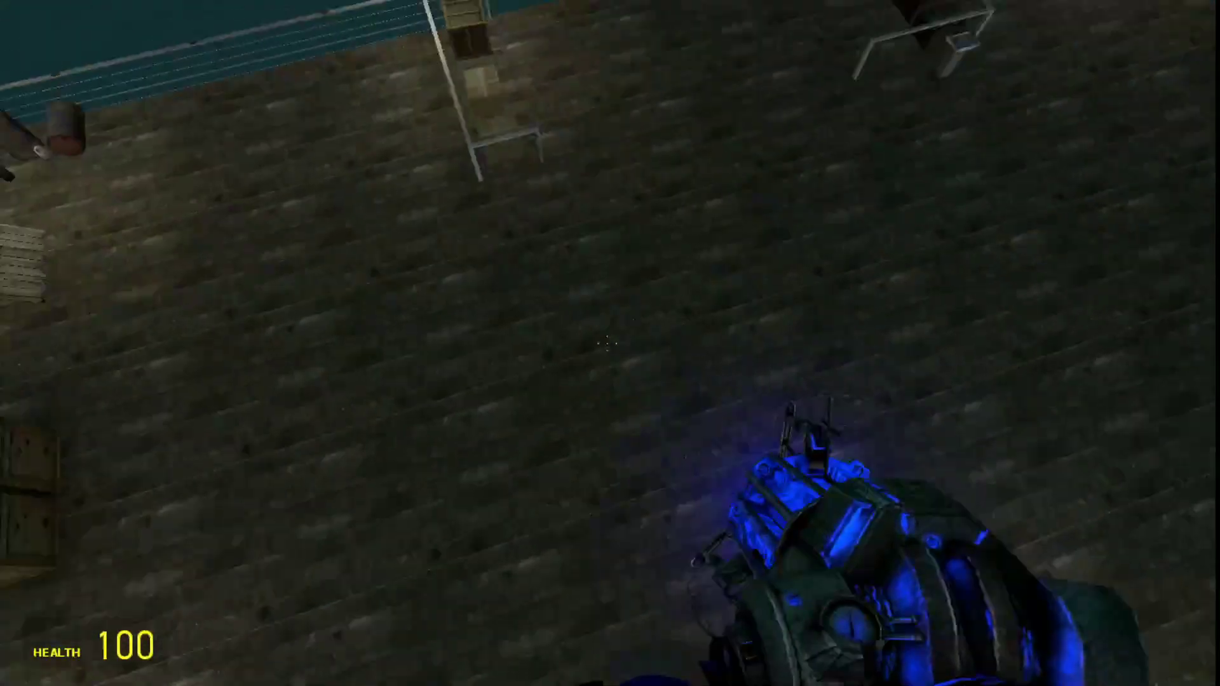
{"action": "key", "text": "q"}
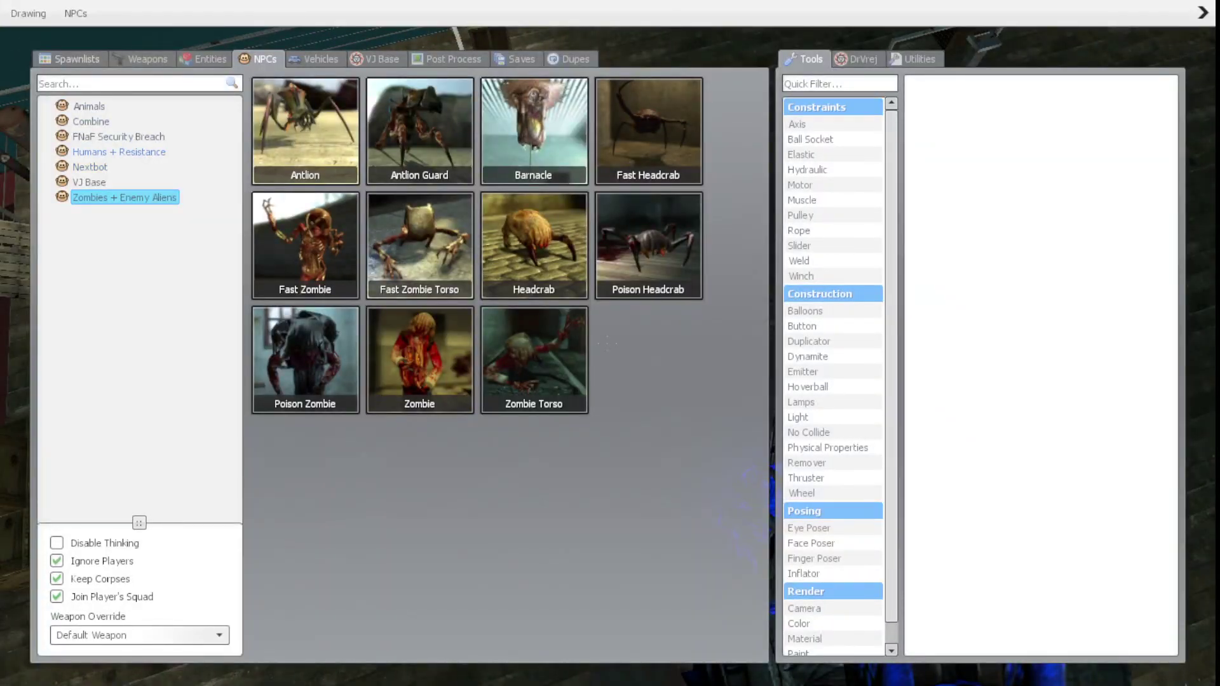
{"action": "left_click", "coordinate": [118, 137]}
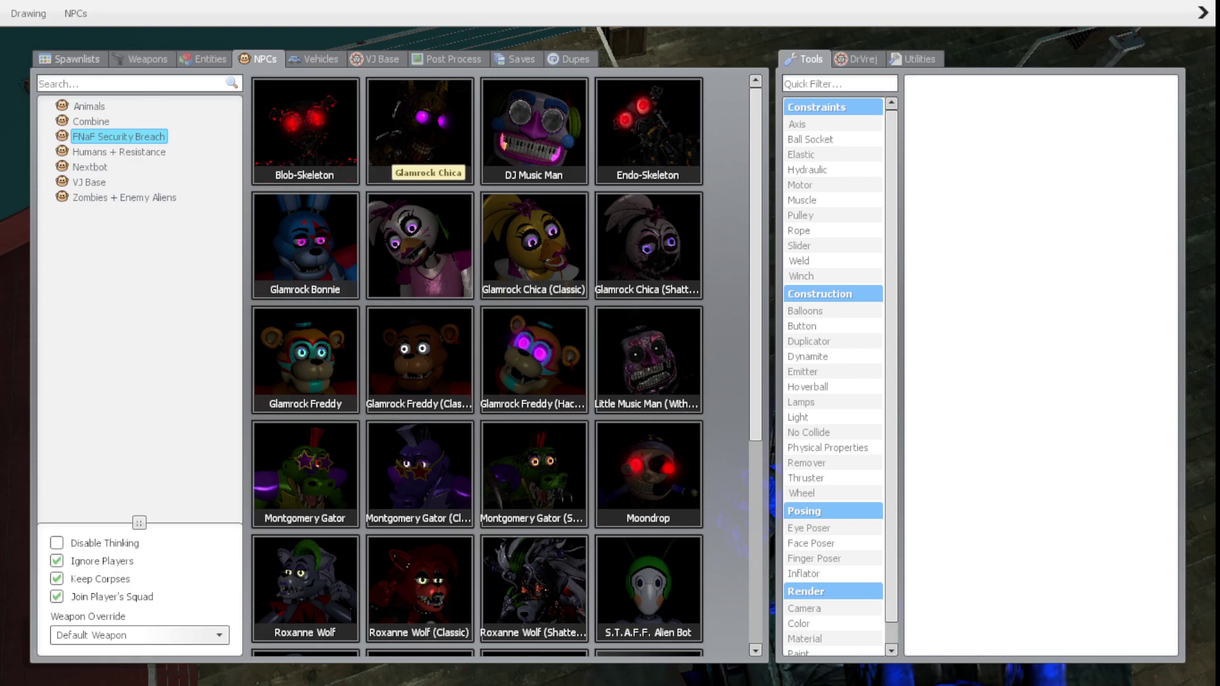
Watch Roxanne and Montgomery kill the zombies, fling a barrel off the pier, then pause
{"action": "key", "text": "q"}
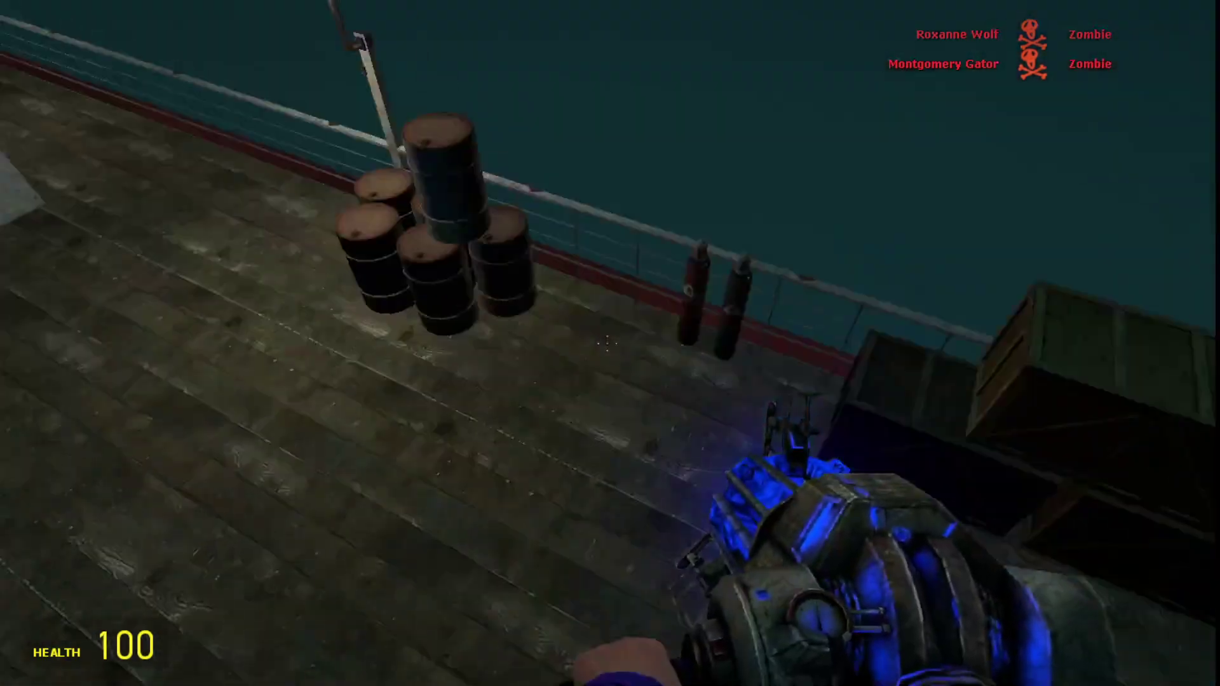
{"action": "left_click", "coordinate": [606, 343]}
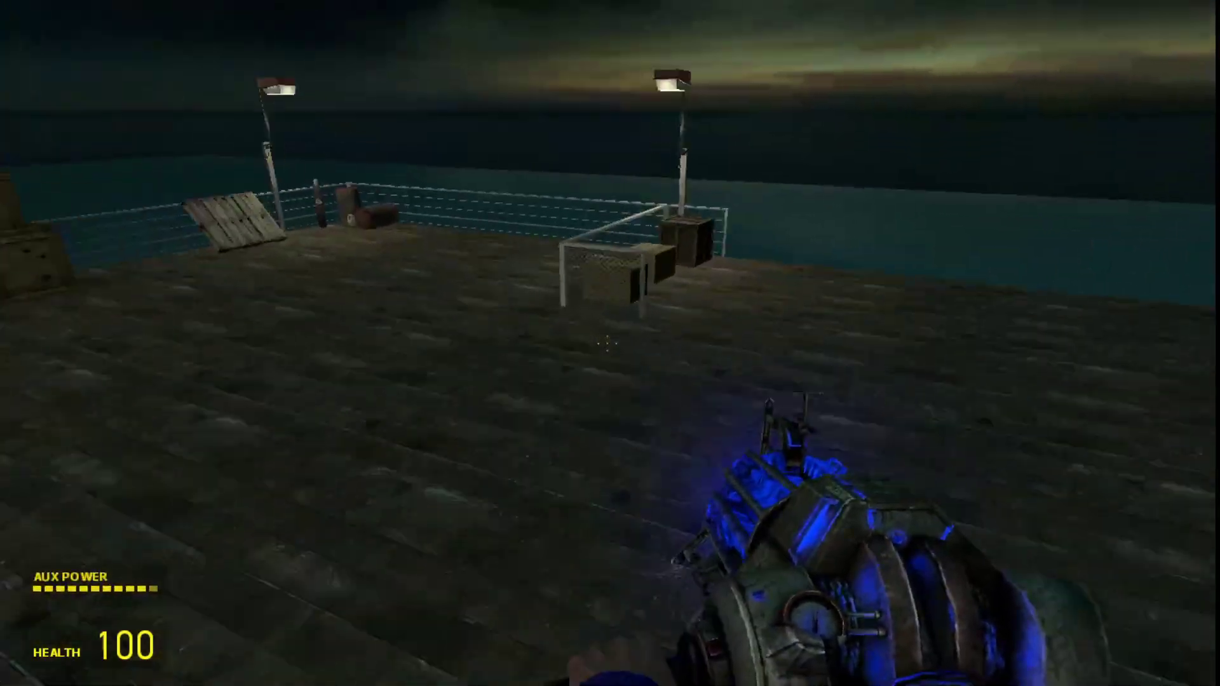
{"action": "key", "text": "Escape"}
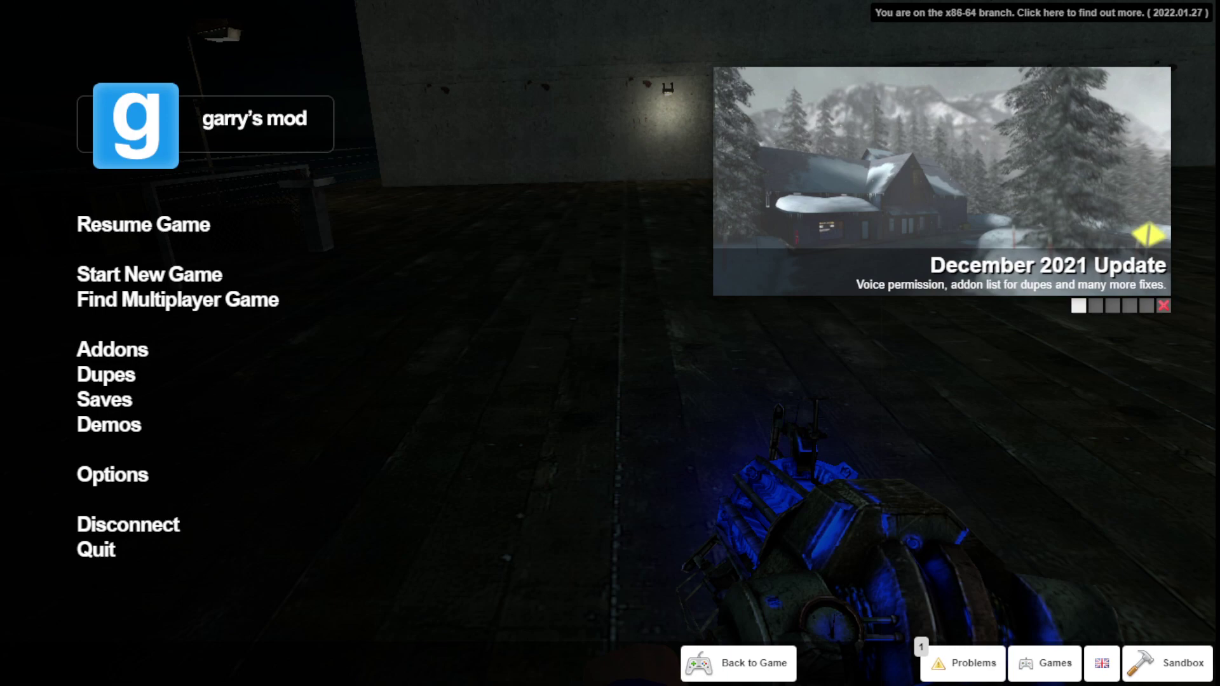
Resume play and noclip up above the cargo ship's mast
{"action": "key", "text": "Escape"}
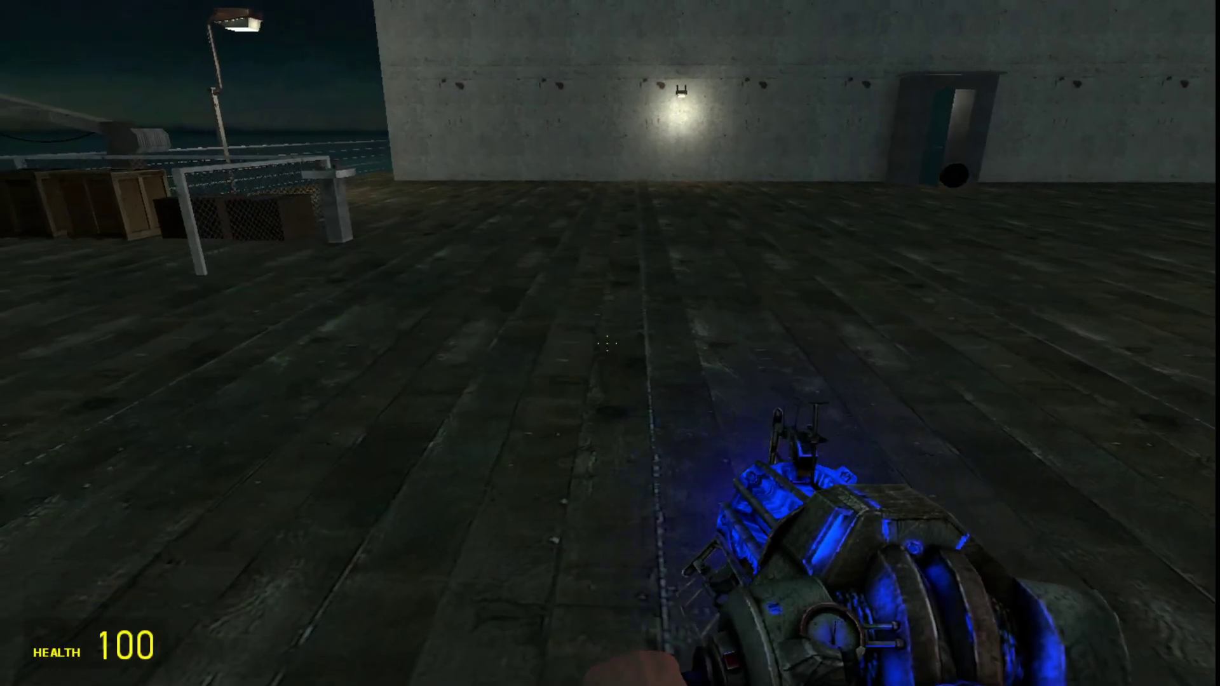
{"action": "key", "text": "shift+s"}
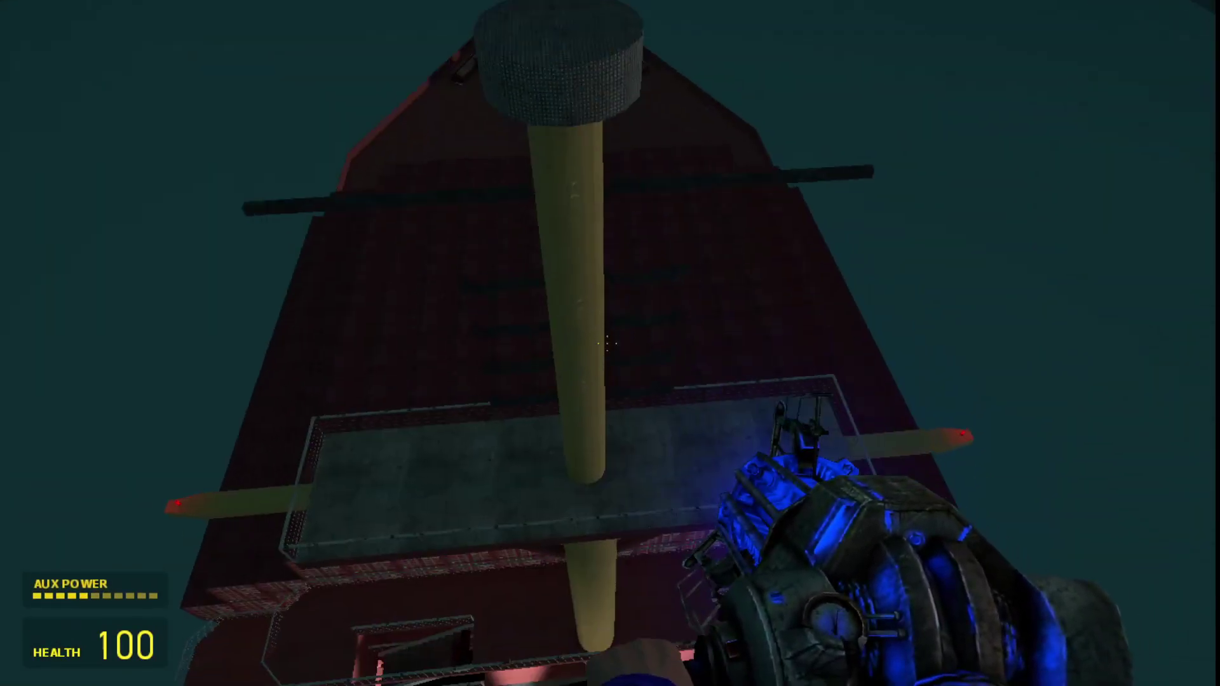
Spawn Montgomery Gator on the platform and untick Ignore Players
{"action": "key", "text": "q"}
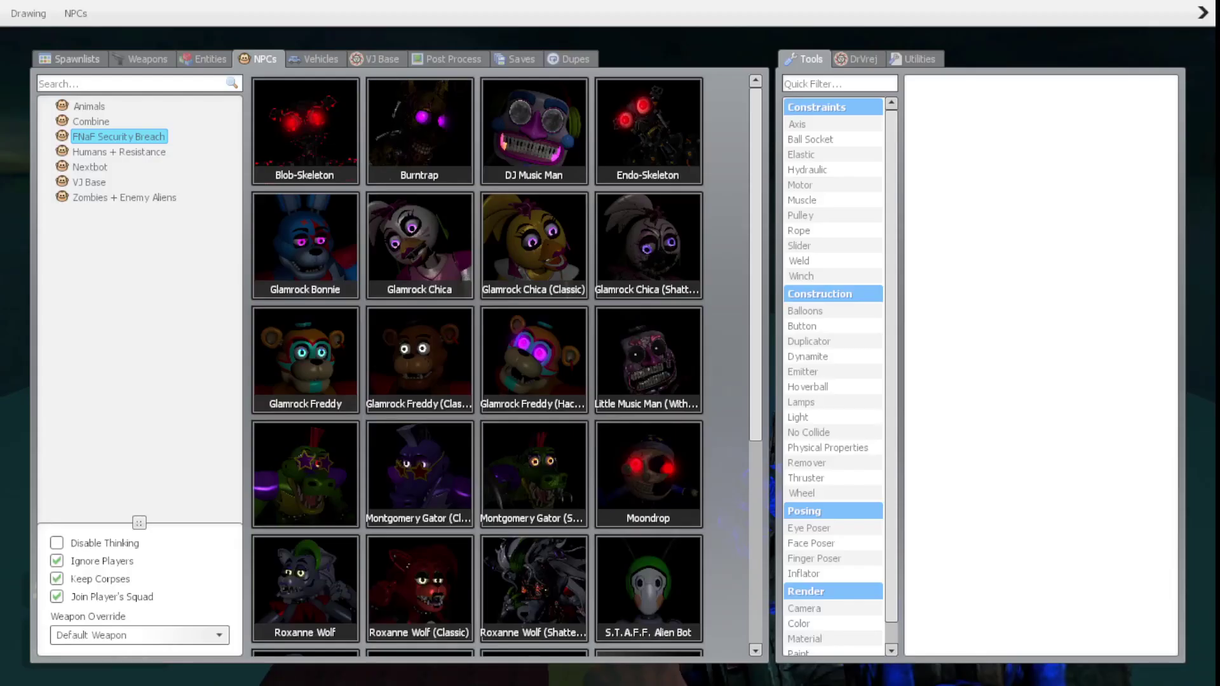
{"action": "left_click", "coordinate": [305, 474]}
{"action": "key", "text": "q"}
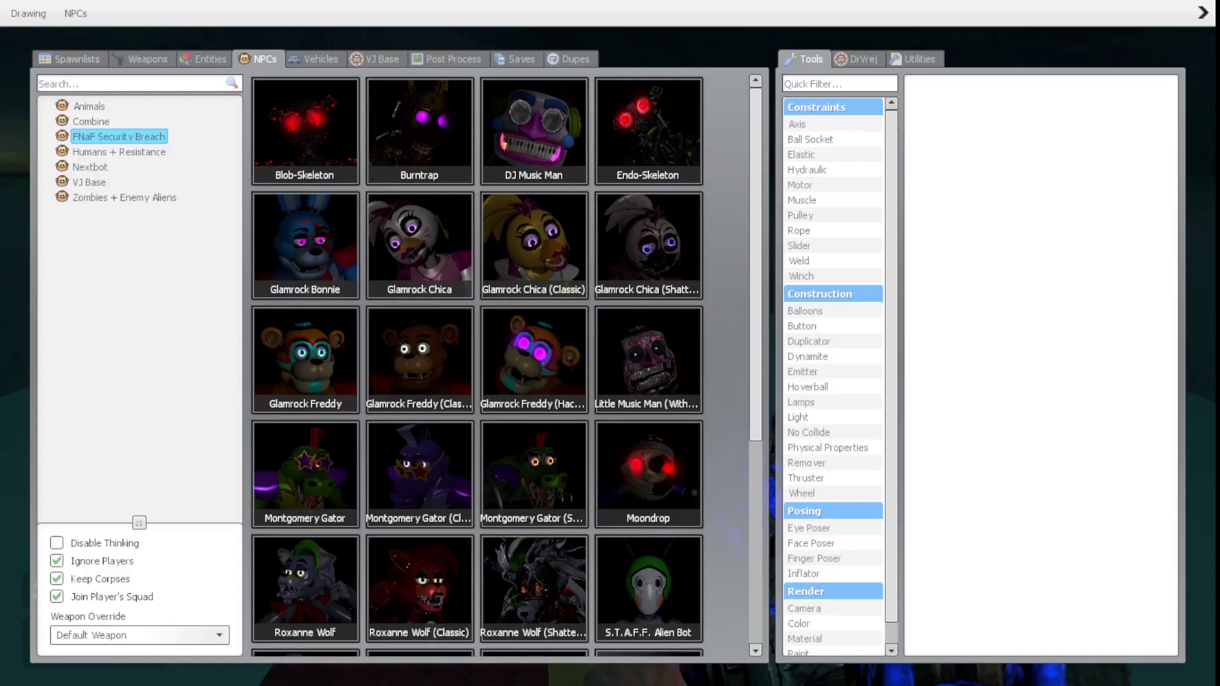
{"action": "left_click", "coordinate": [75, 13]}
{"action": "left_click", "coordinate": [125, 55]}
Approach Montgomery Gator to get jumpscared, then noclip back over the ship
{"action": "key", "text": "w"}
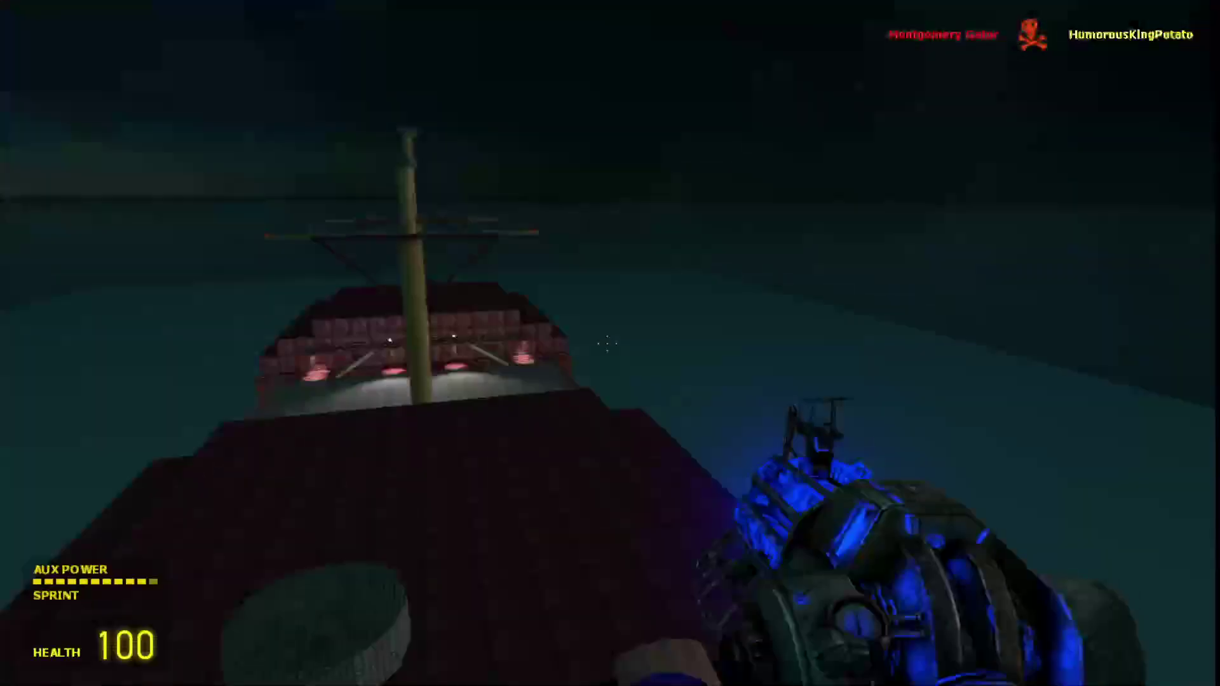
{"action": "key", "text": "shift+w"}
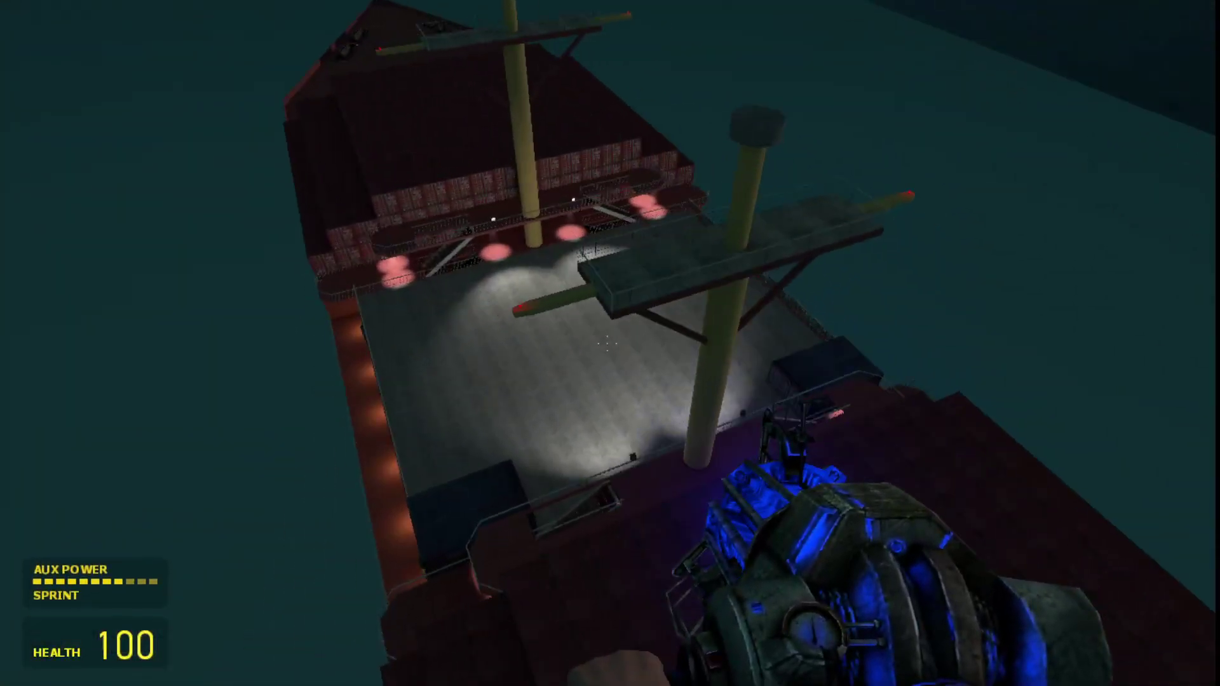
{"action": "key", "text": "w"}
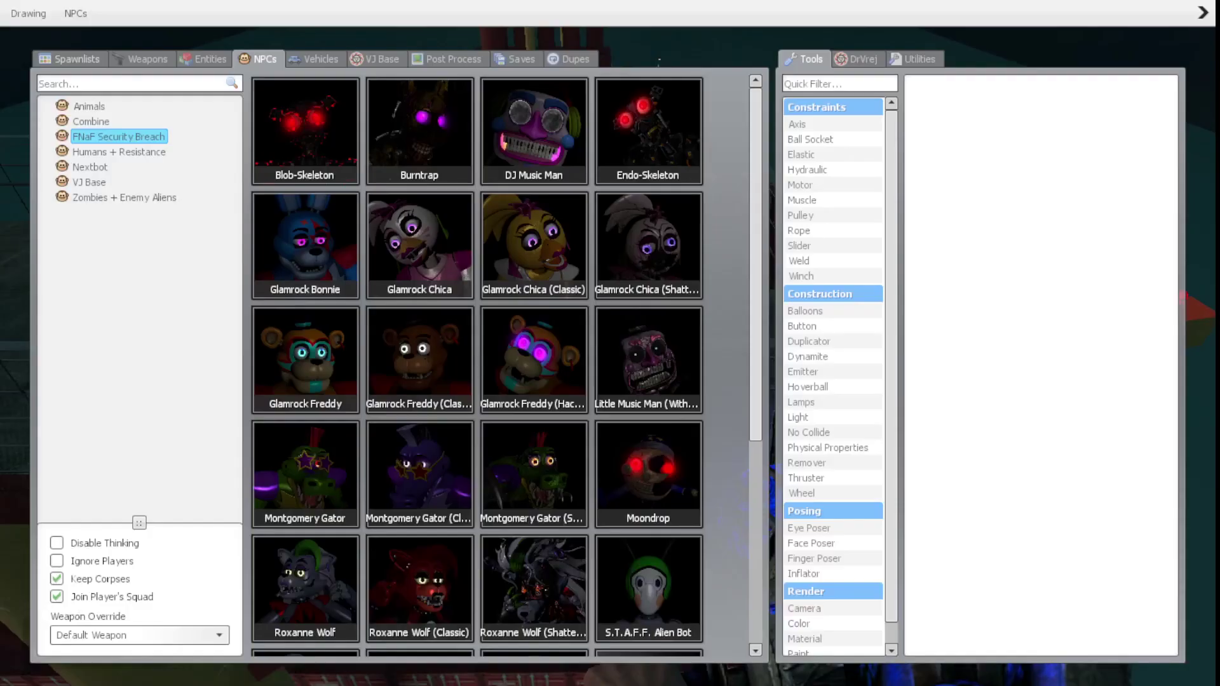
Spawn Roxanne Wolf on the mast platform and back away as she kills the player
{"action": "left_click", "coordinate": [305, 588]}
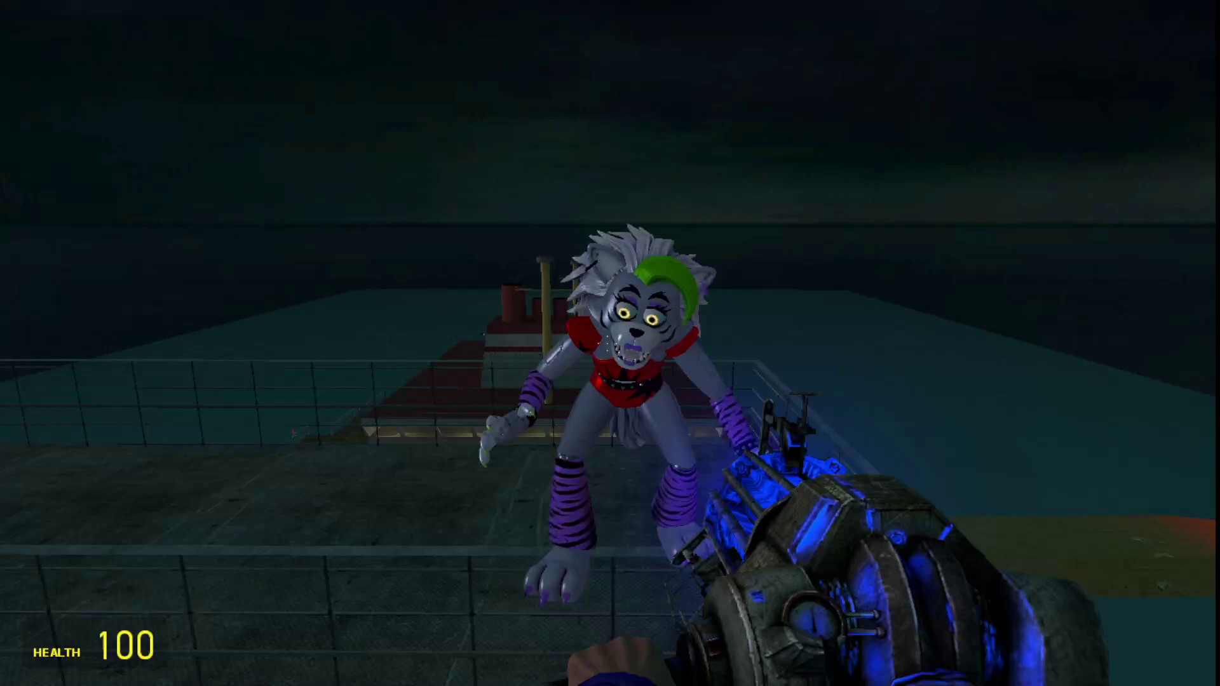
{"action": "key", "text": "s"}
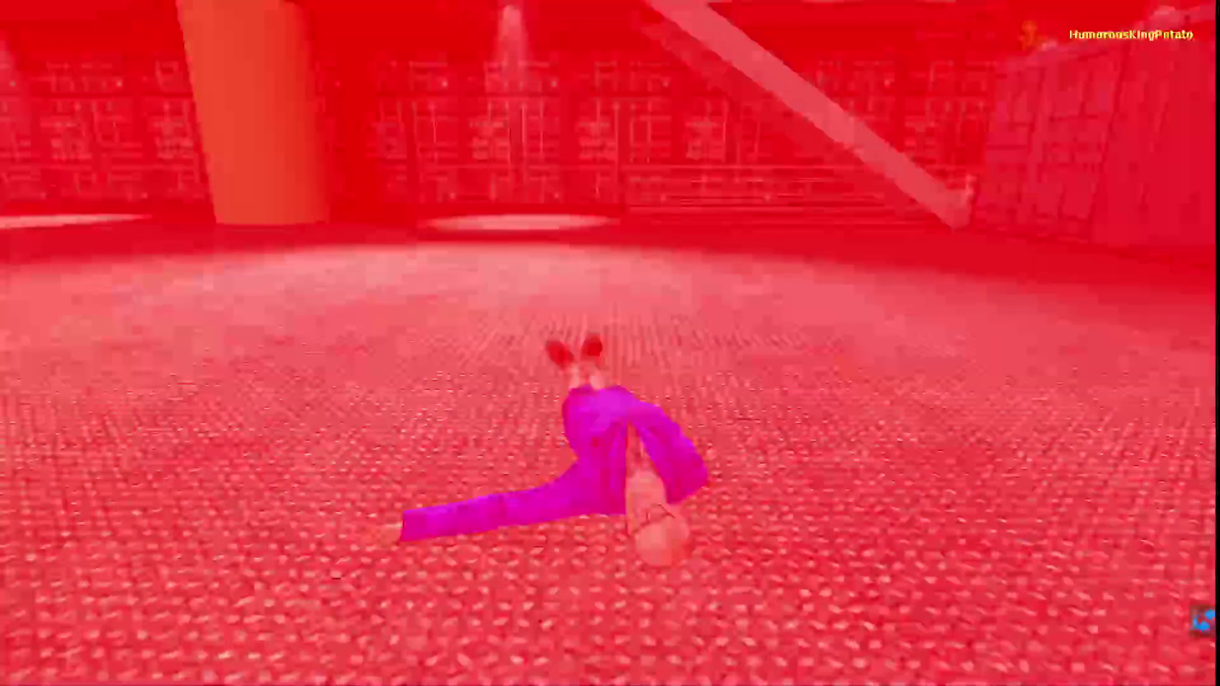
Respawn and noclip over the ship down to the mast top
{"action": "left_click", "coordinate": [610, 343]}
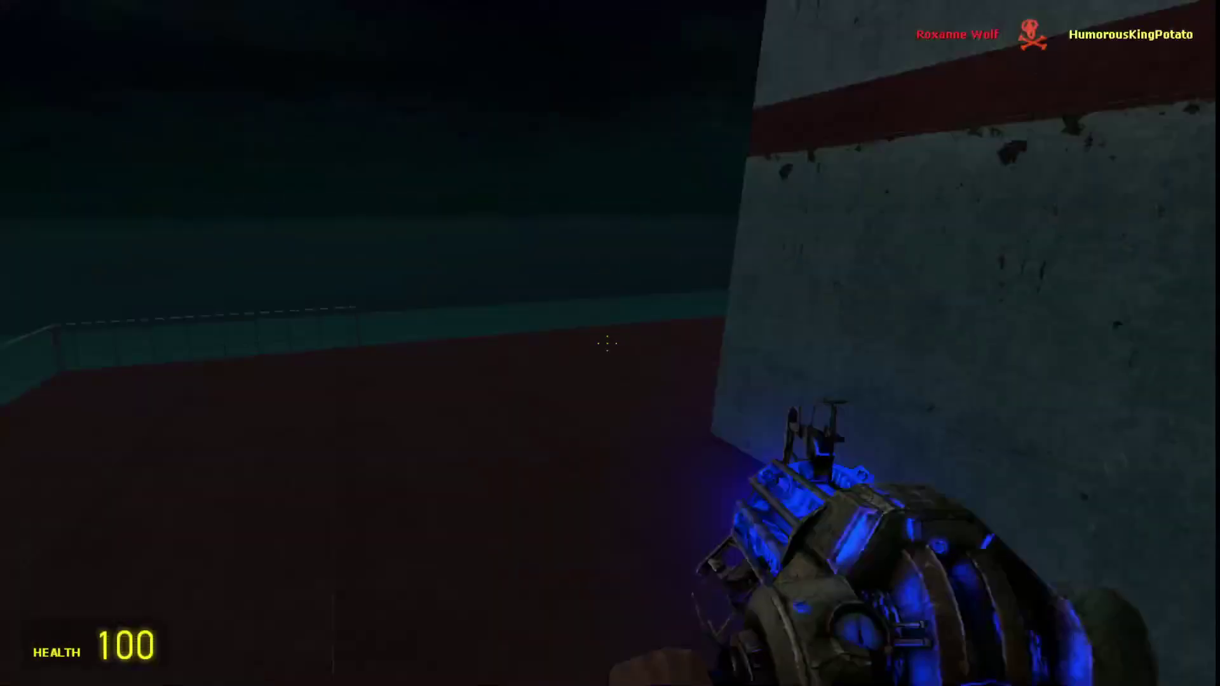
{"action": "key", "text": "shift+w"}
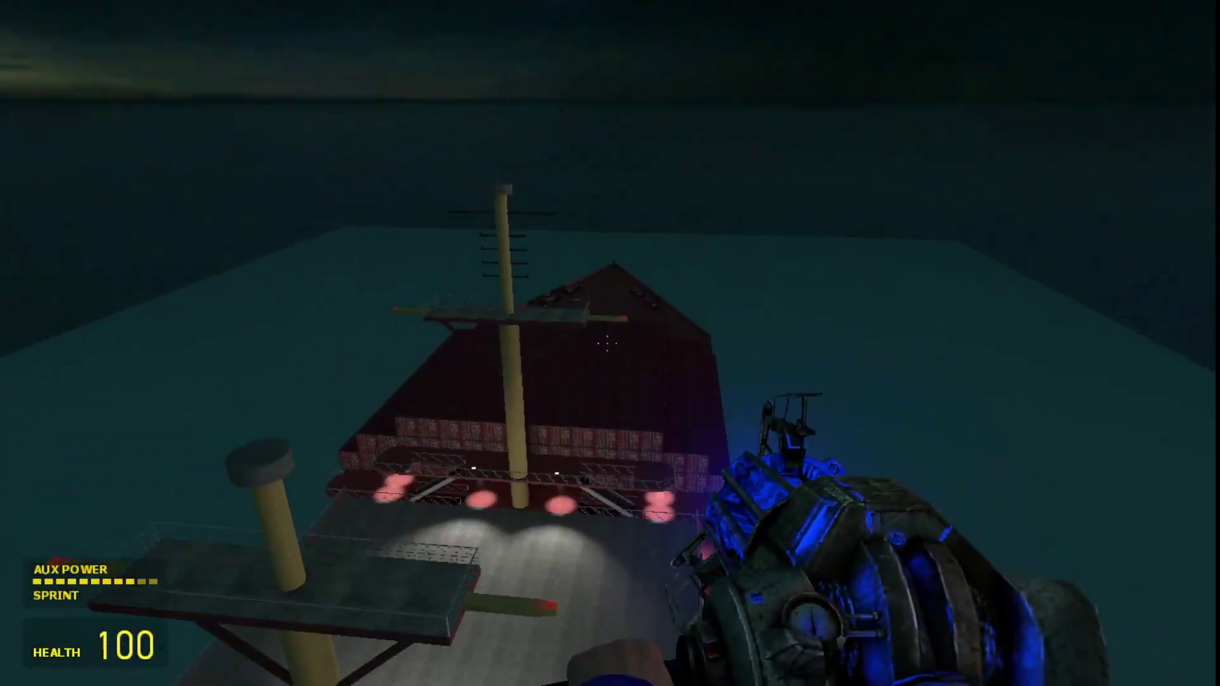
{"action": "key", "text": "w"}
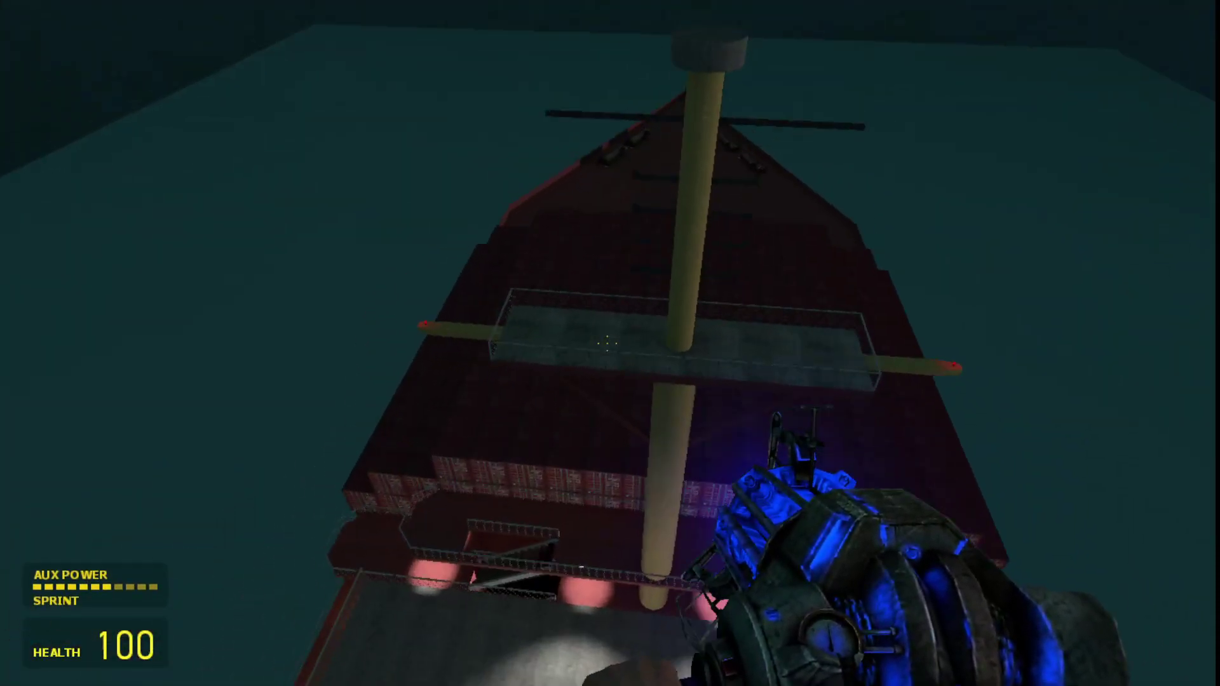
{"action": "key", "text": "w"}
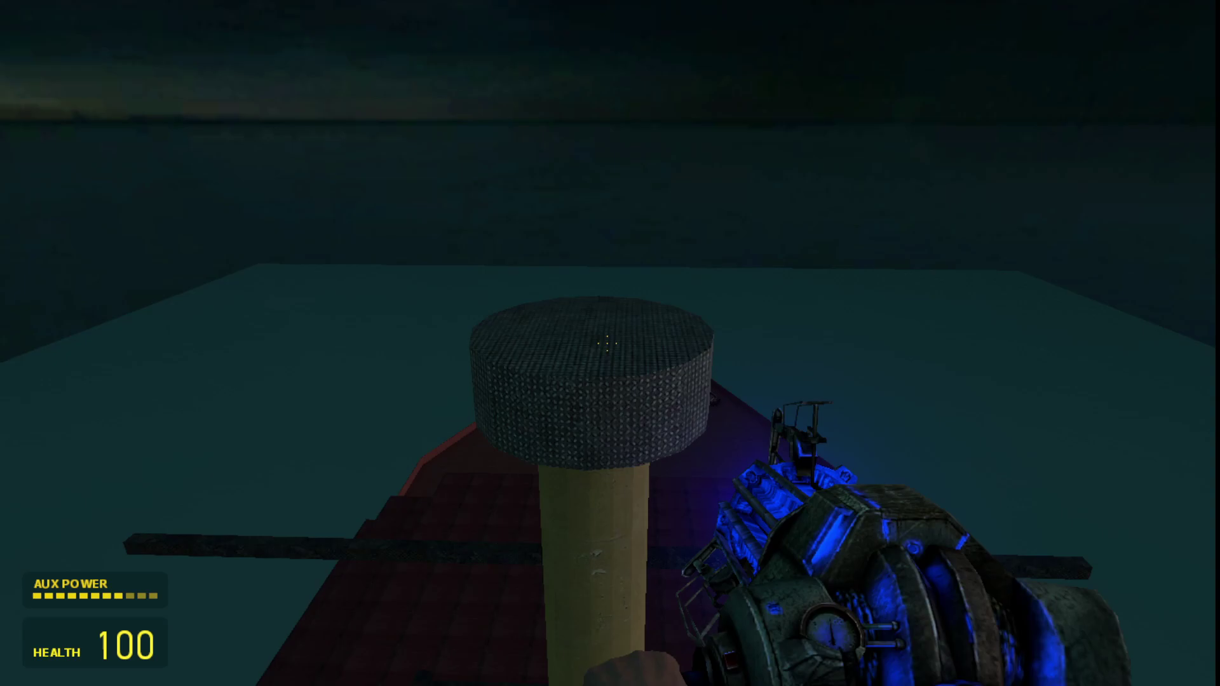
Spawn Roxanne Wolf atop the mast with the toolgun, then undo her
{"action": "key", "text": "q"}
{"action": "left_click", "coordinate": [358, 654]}
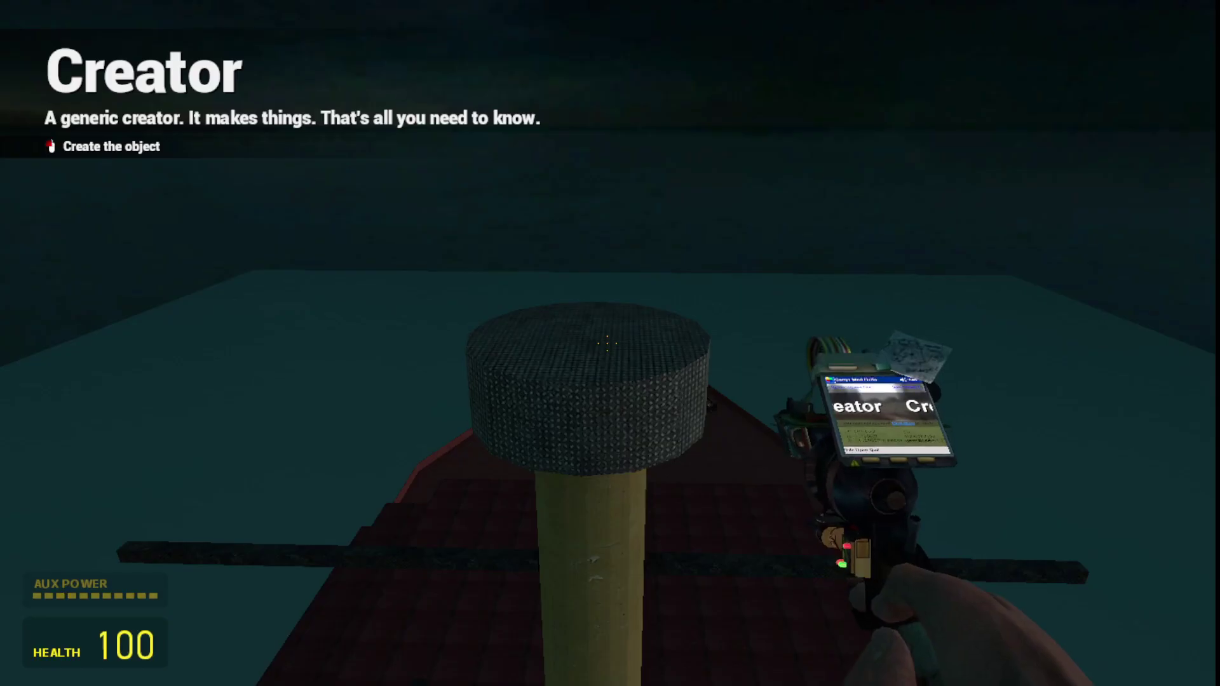
{"action": "left_click", "coordinate": [607, 343]}
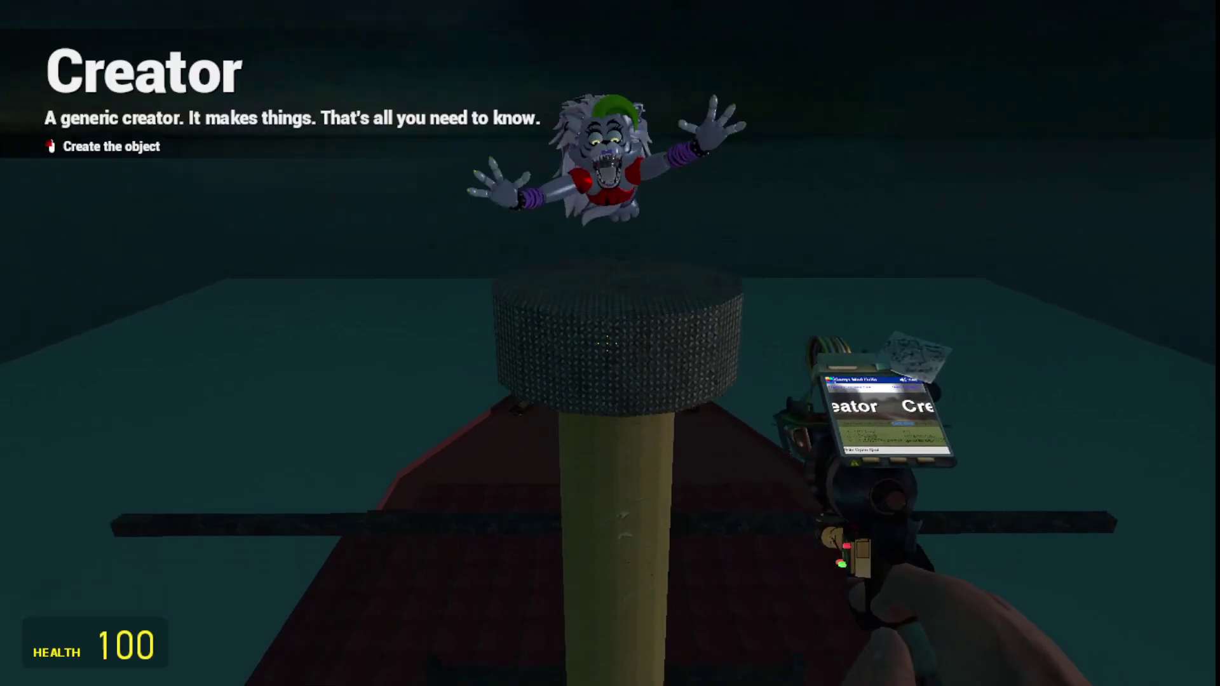
{"action": "key", "text": "z"}
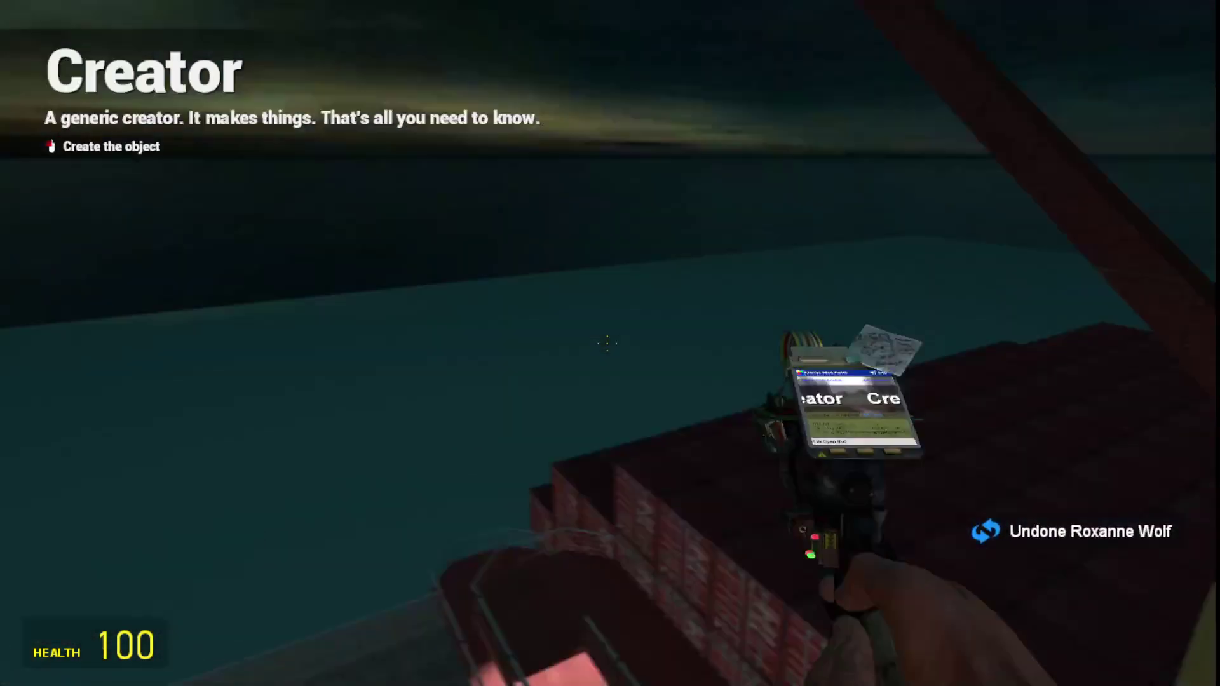